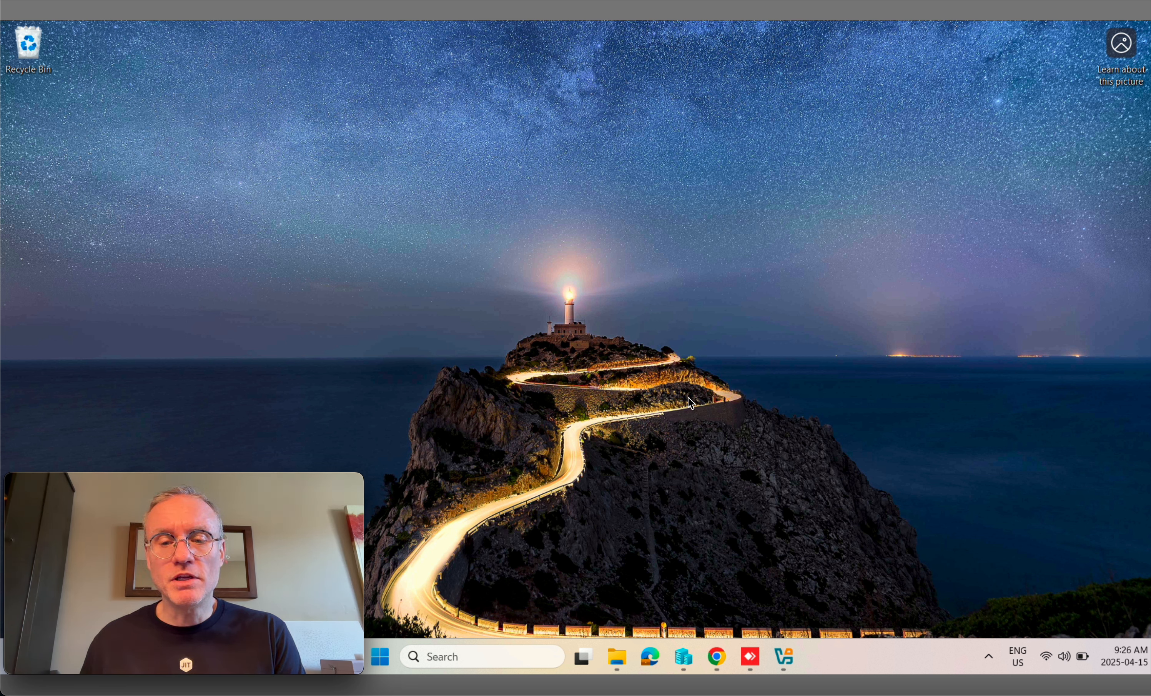
Step: Bring the 'Edge for Demo (beta) - JITbase' Chrome window back to the front
mouse_move(718, 659)
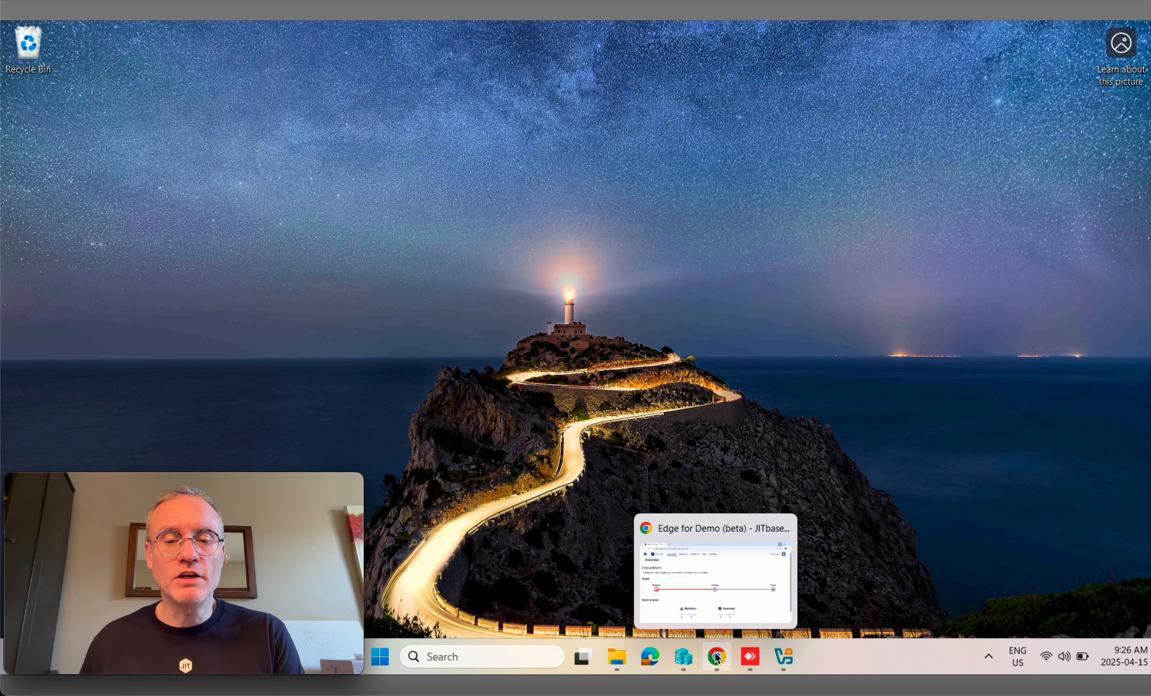
left_click(715, 565)
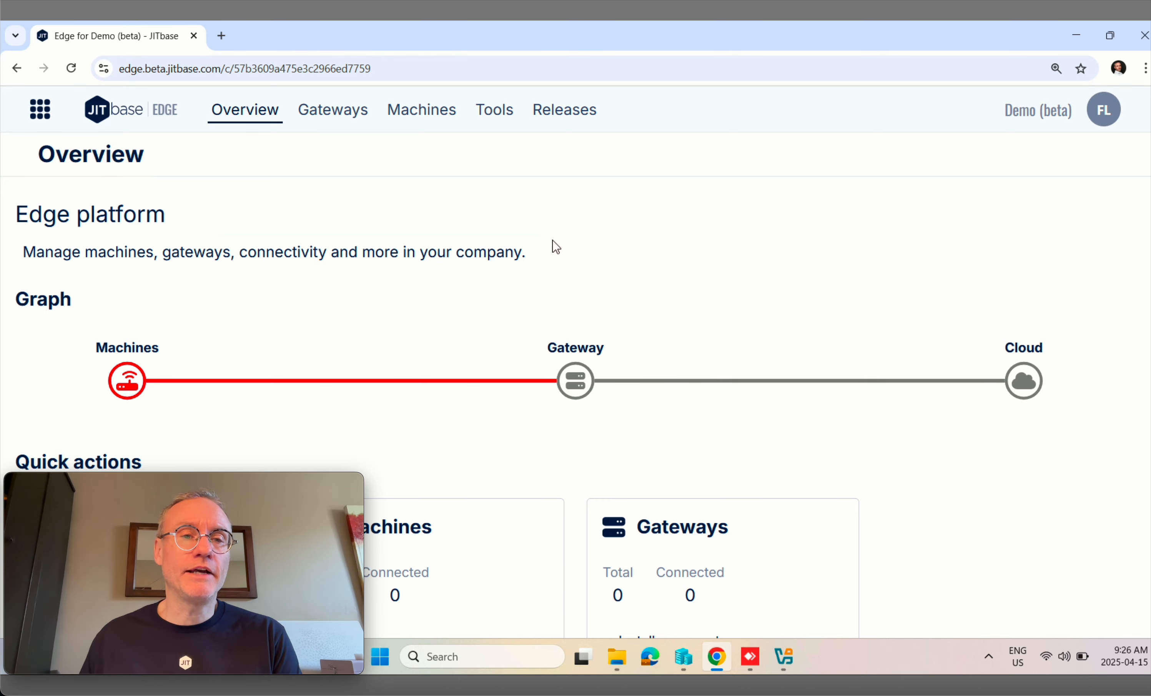
Step: Switch JITbase Edge to the Gateways installation page
left_click(337, 120)
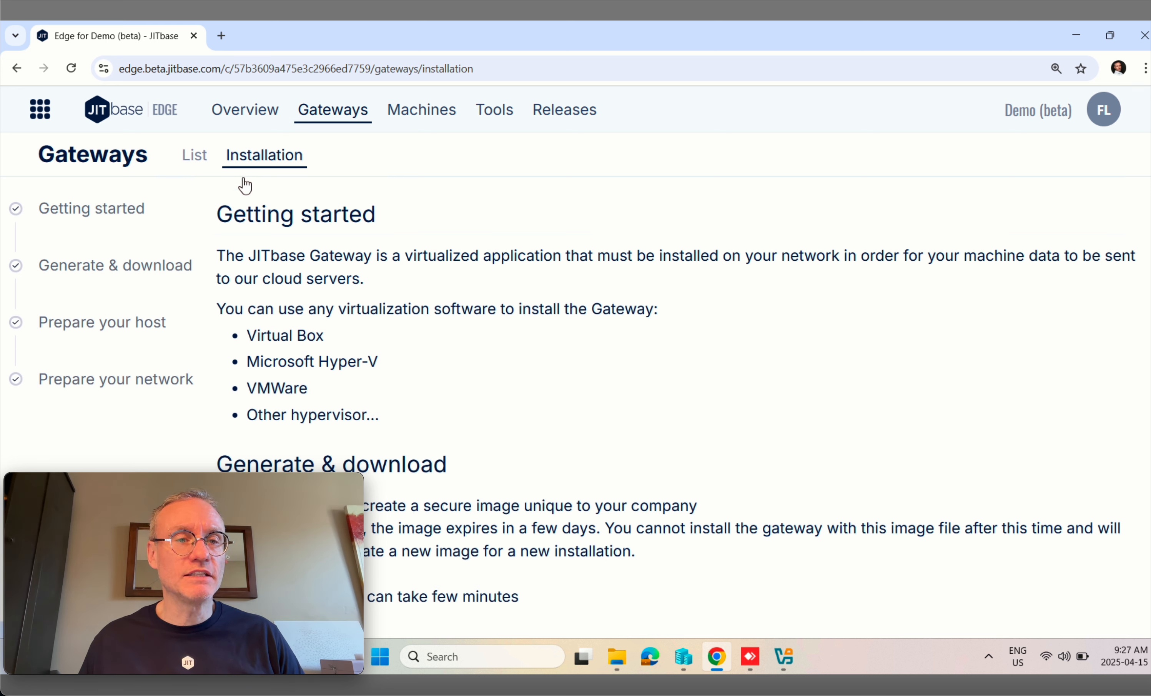
mouse_move(235, 507)
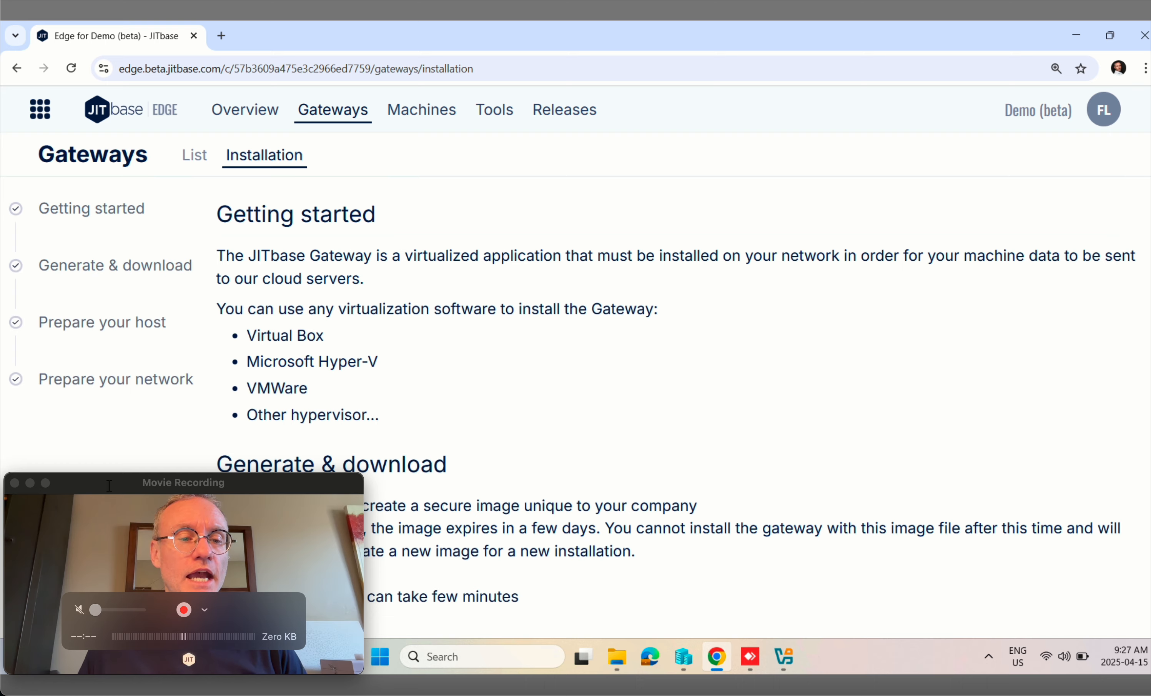
left_click_drag(121, 480, 891, 113)
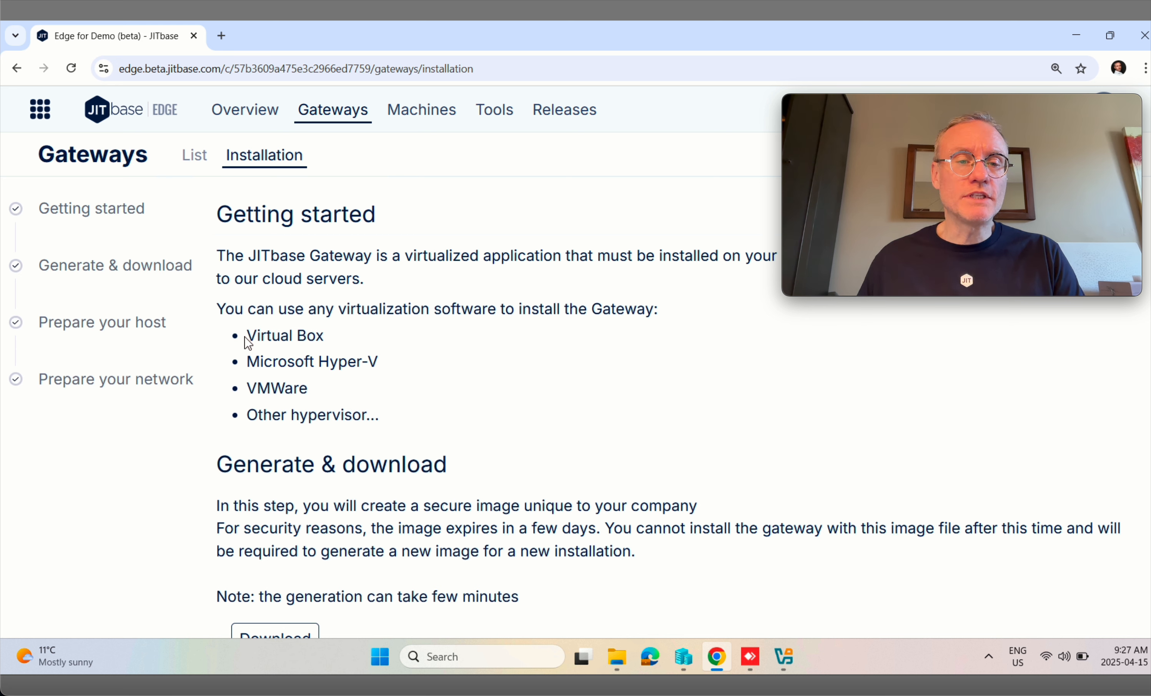
left_click_drag(248, 337, 409, 393)
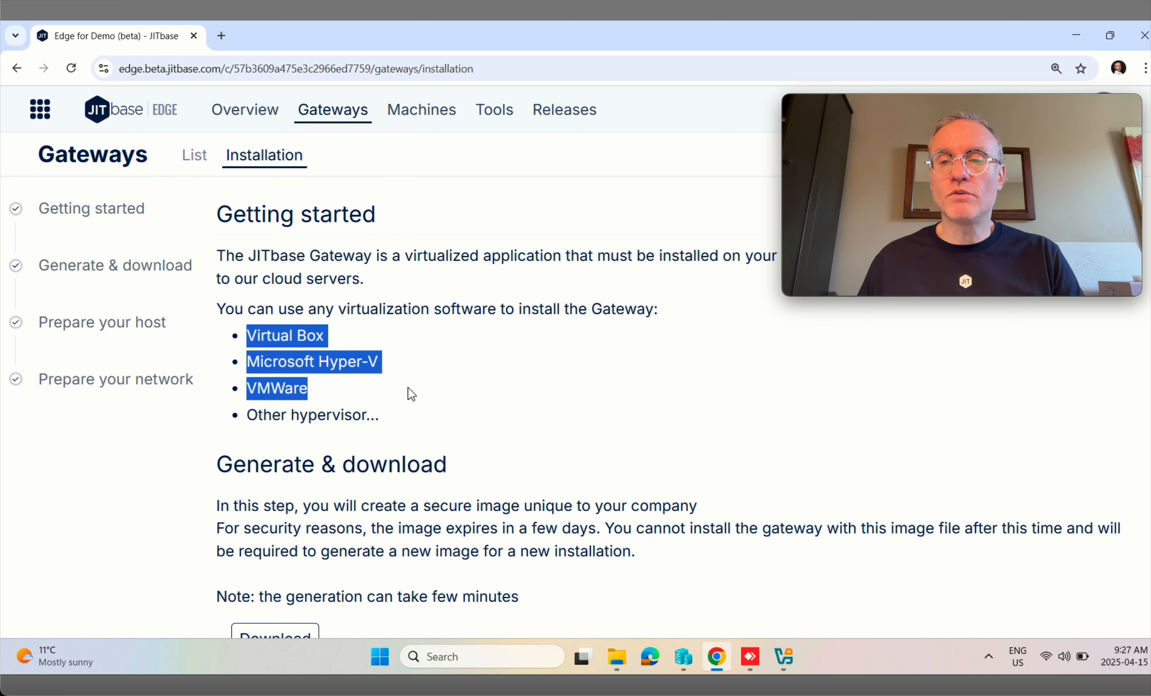
left_click(394, 374)
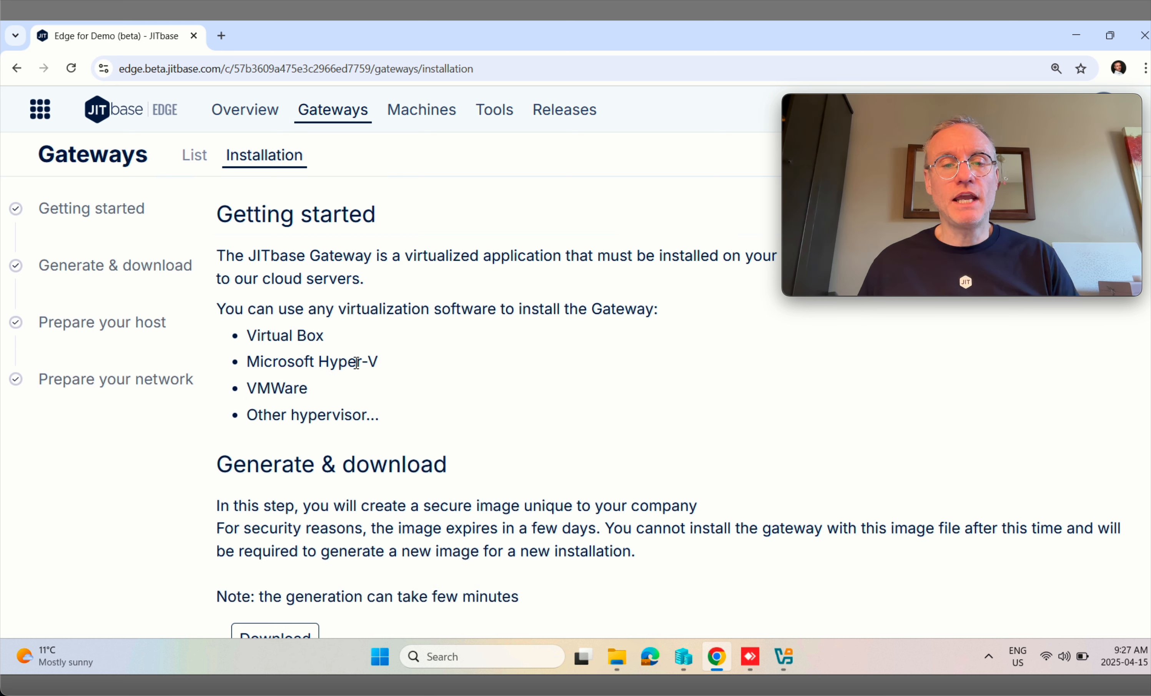
triple_click(294, 361)
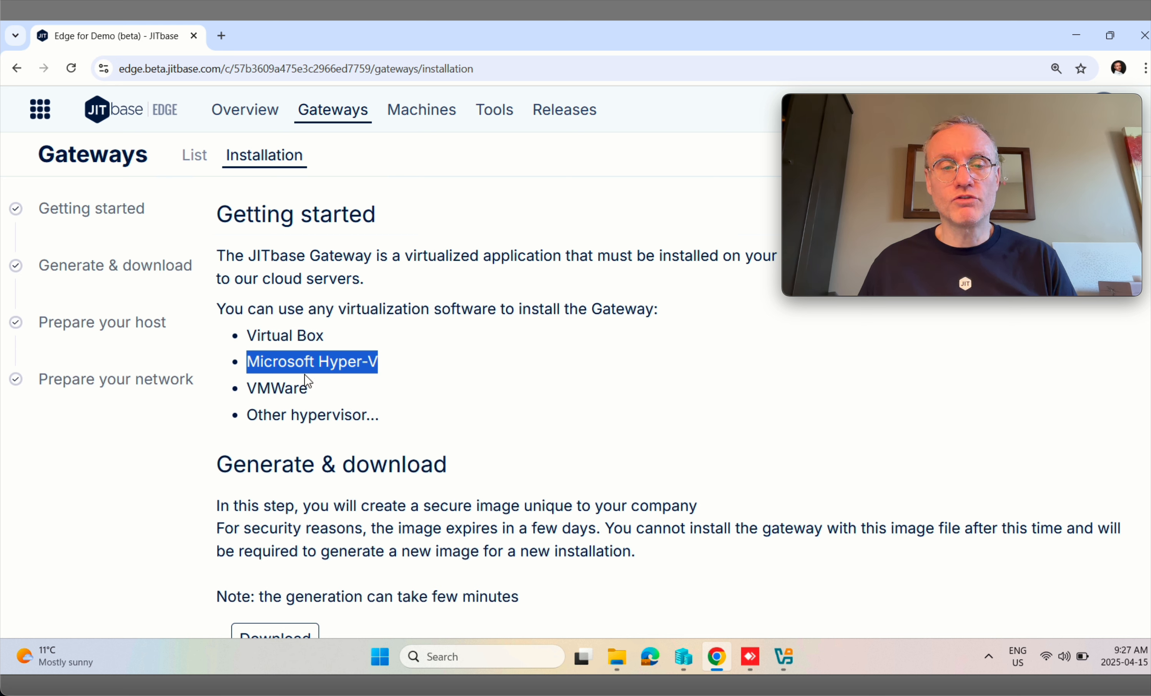
double_click(272, 338)
left_click(272, 342)
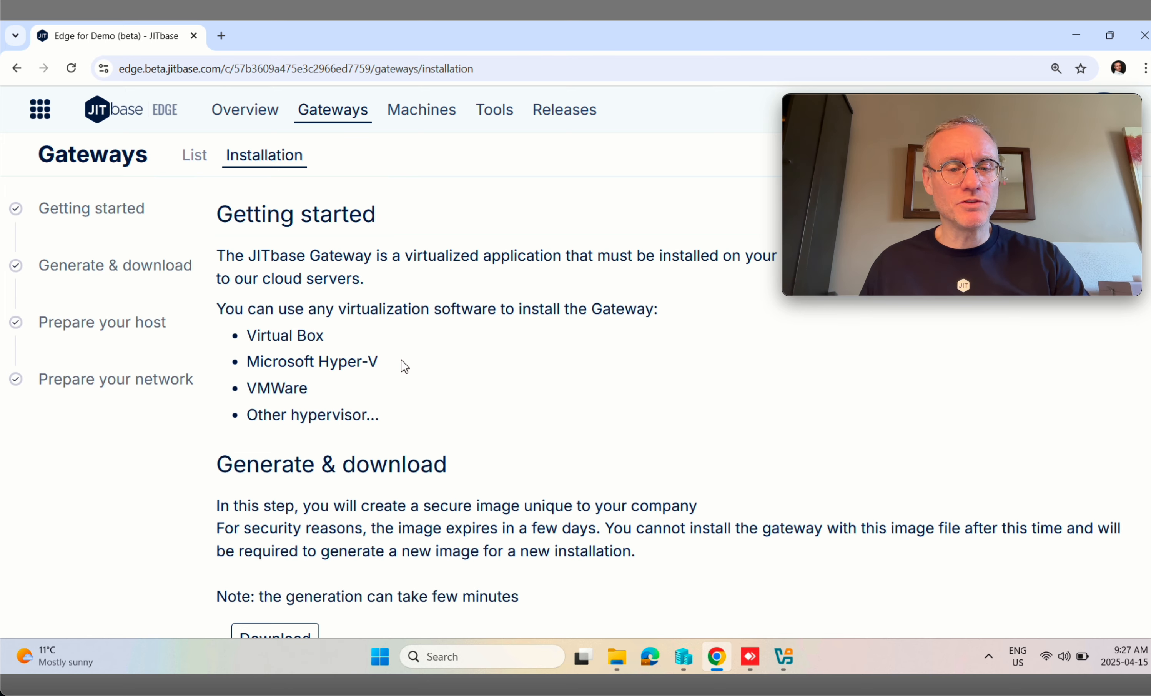
scroll(401, 365, "down", 5)
Step: Review the five recommended host requirements and the 443/tcp+udp and 3478/udp network ports
scroll(406, 342, "down", 4)
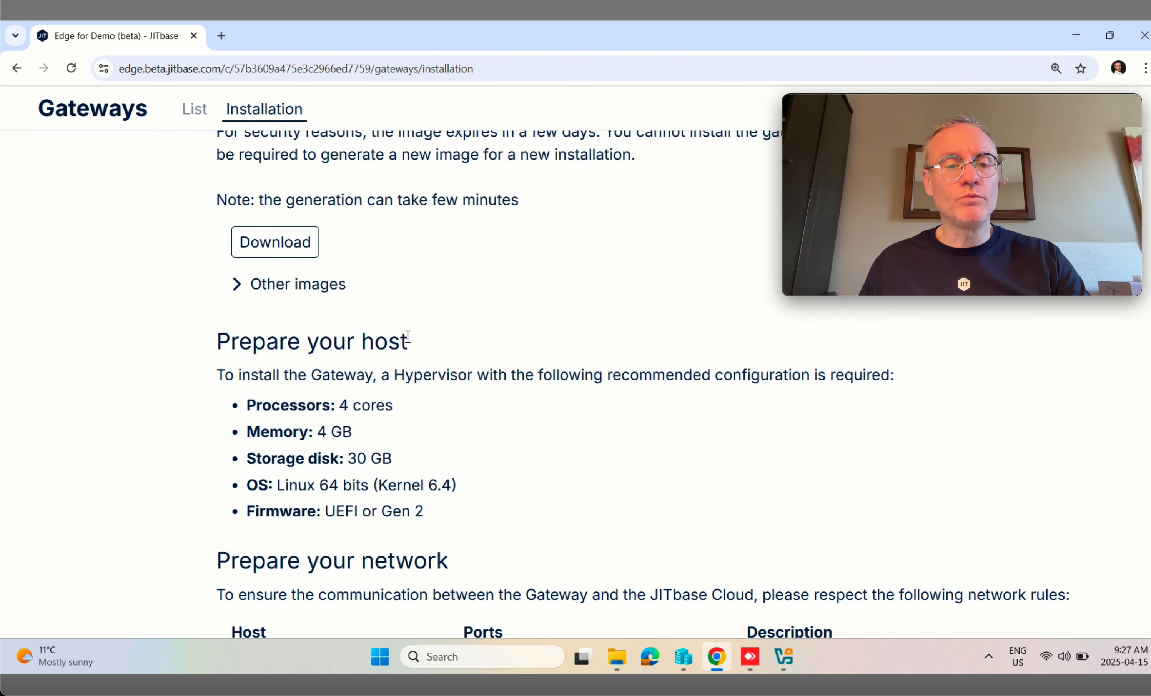
left_click_drag(248, 342, 460, 469)
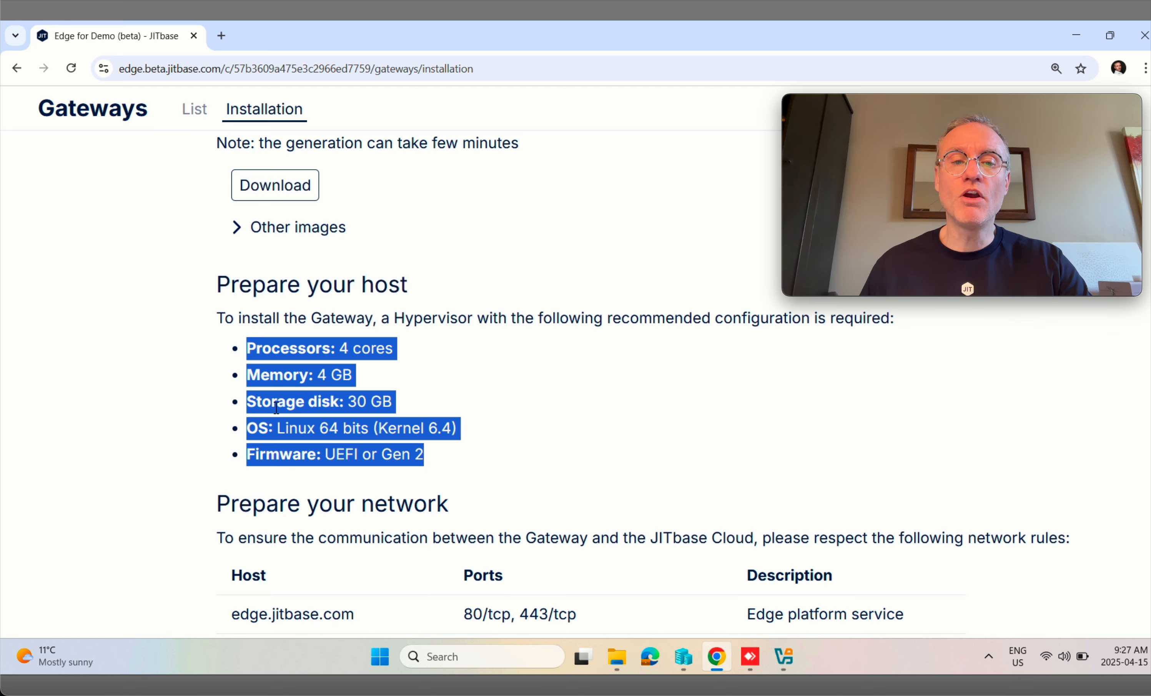
left_click(318, 266)
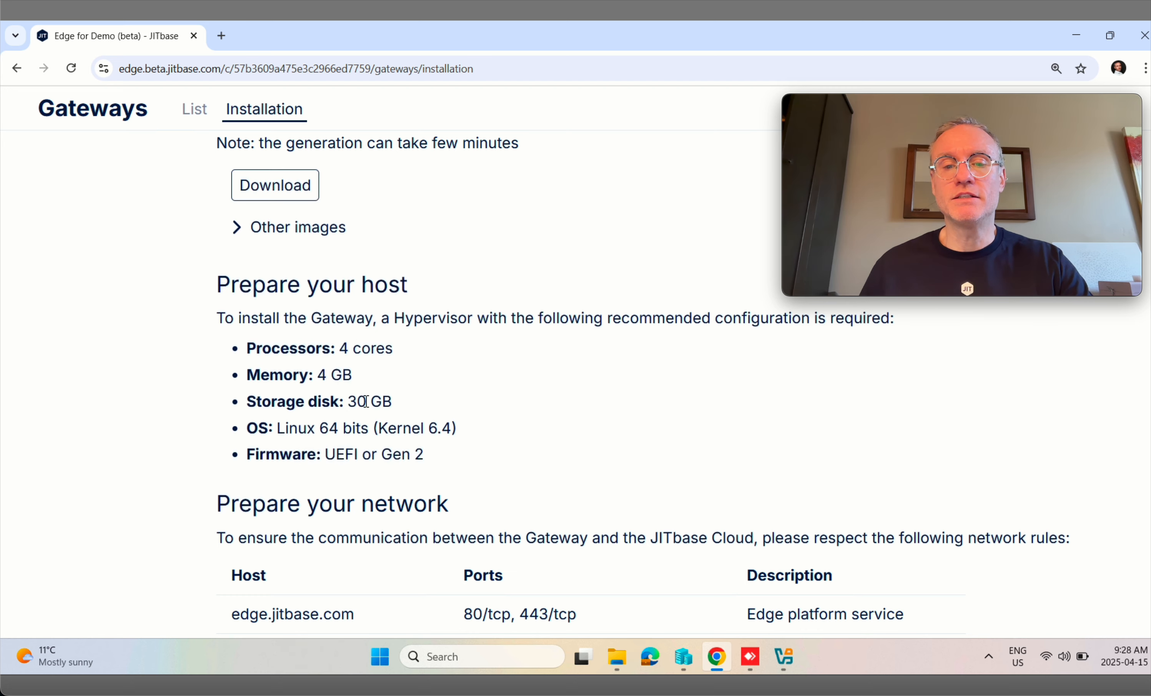
scroll(356, 399, "down", 2)
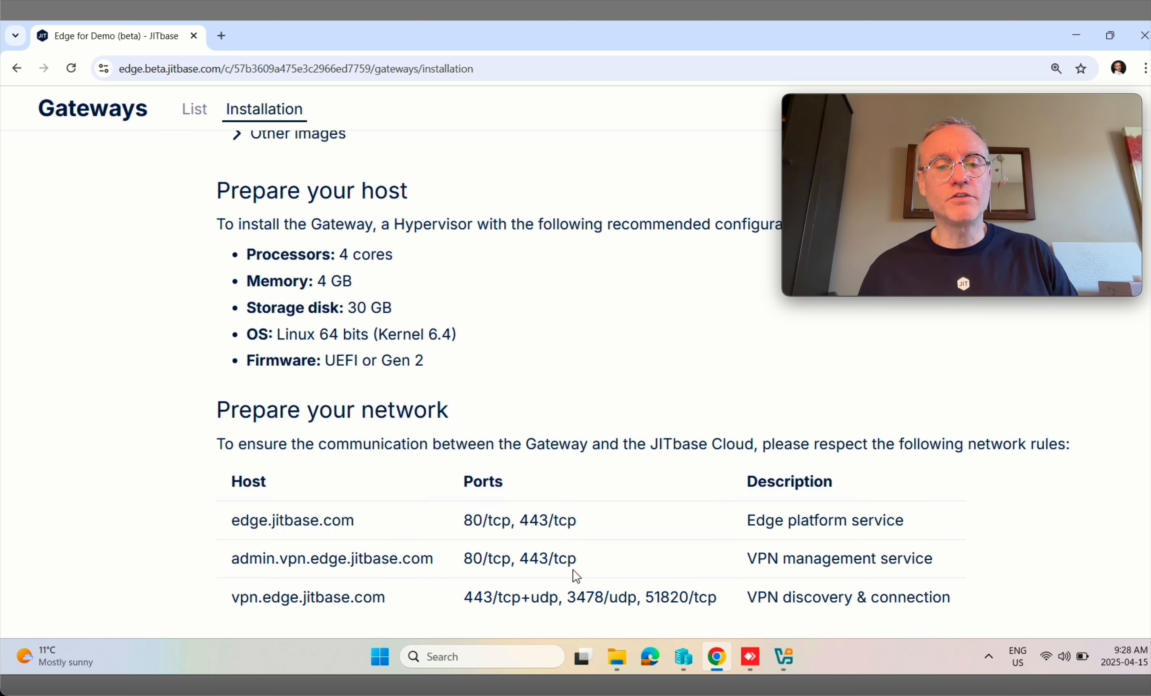
double_click(543, 598)
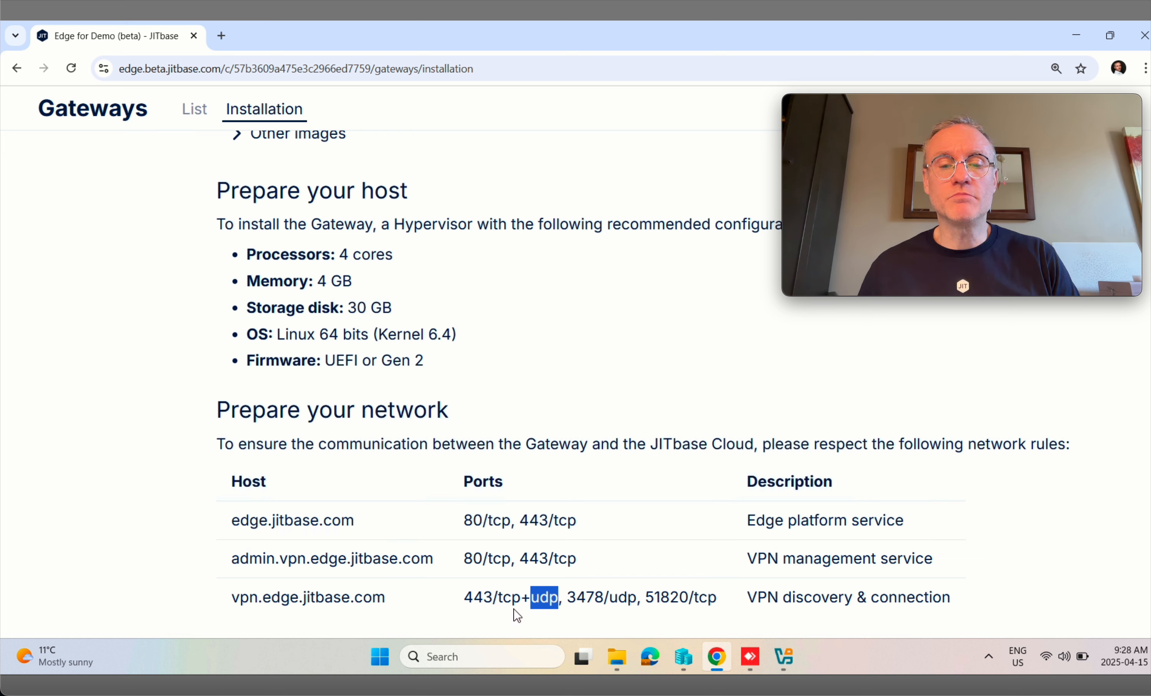
double_click(625, 600)
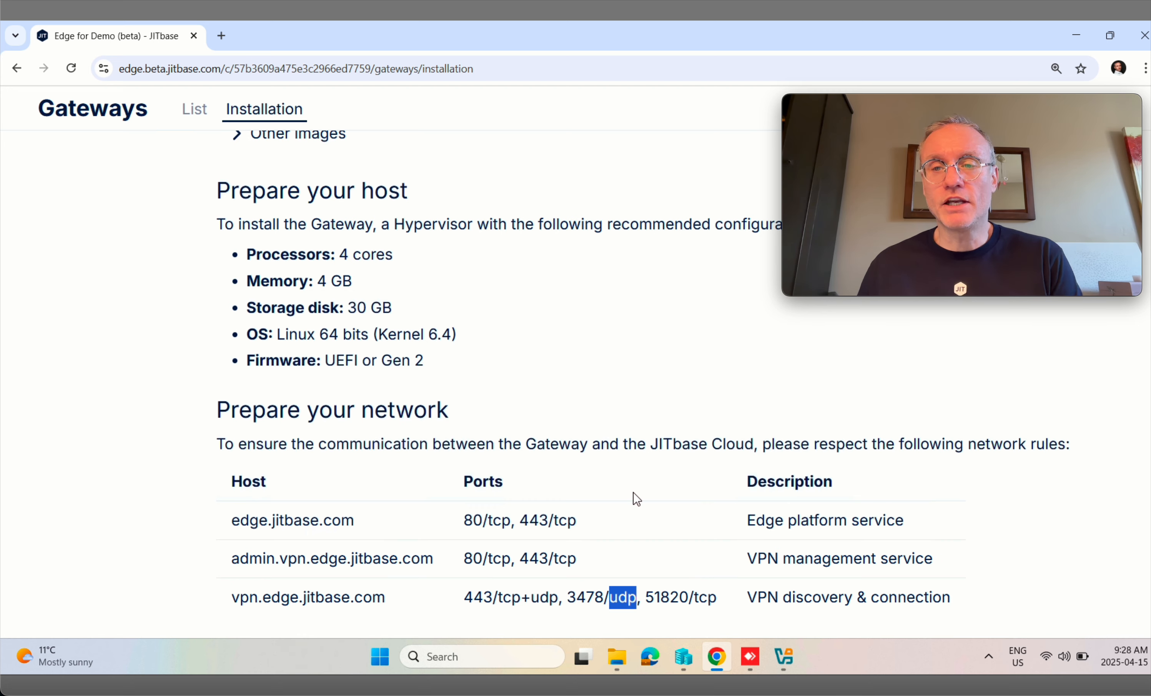
Step: Expand the Other images list of gateway image IDs
mouse_move(1027, 125)
left_click_drag(1021, 107, 263, 486)
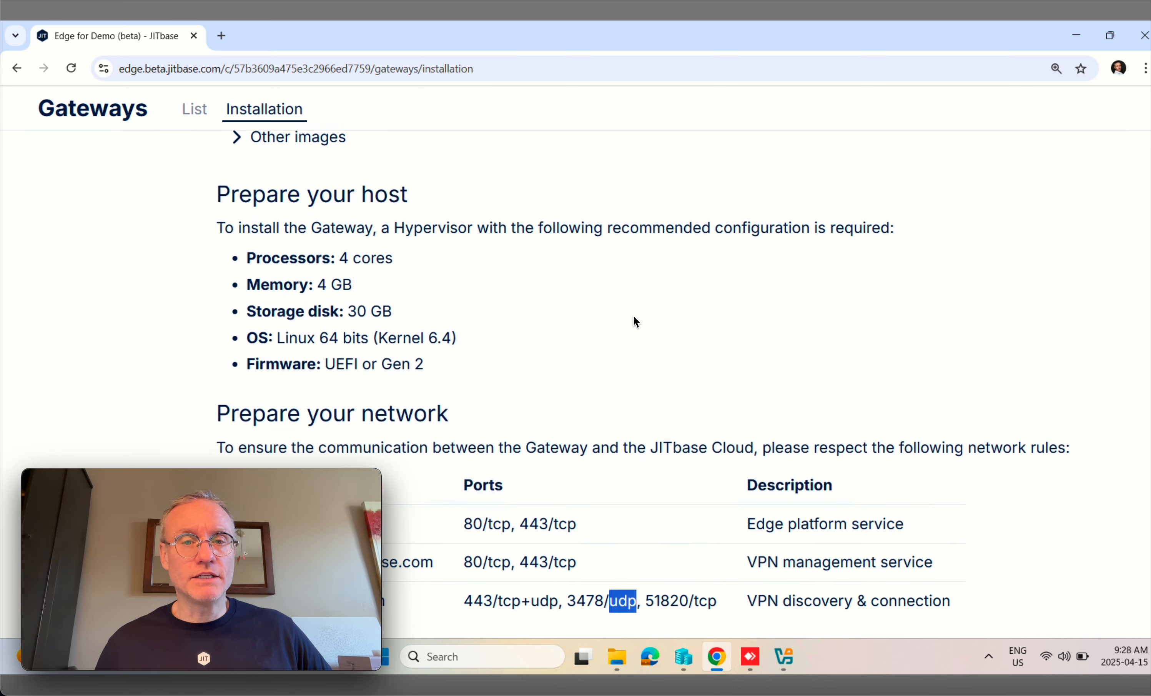
scroll(635, 321, "up", 4)
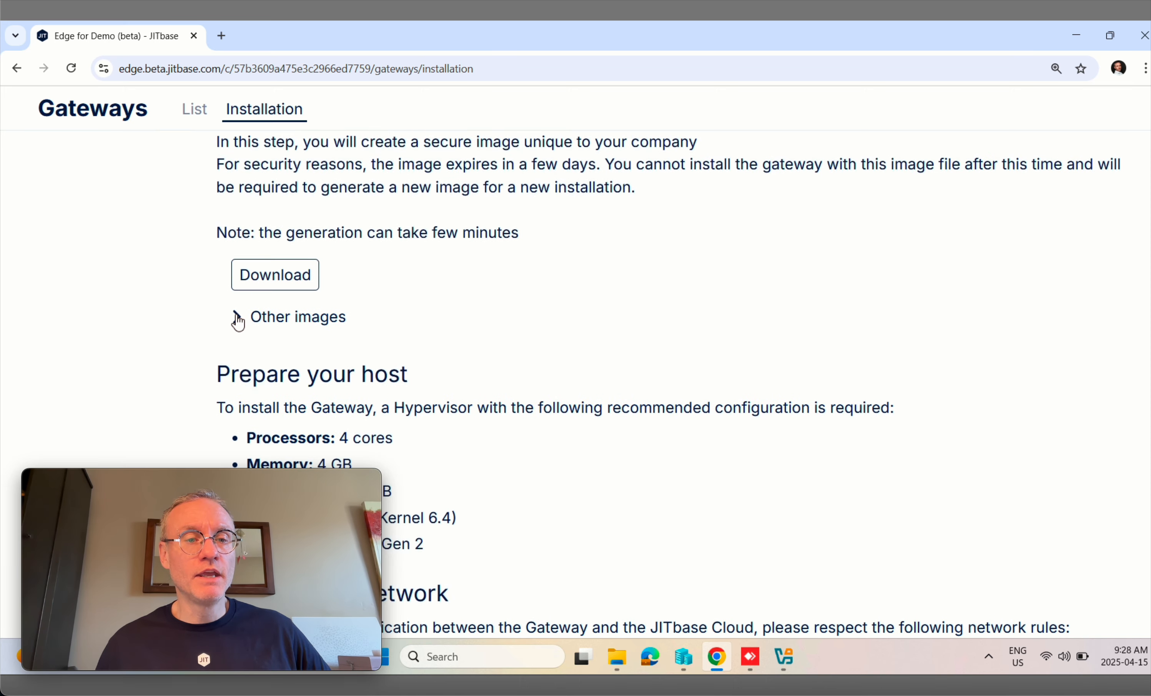
left_click(237, 318)
Step: Bring Hyper-V Manager in front of the gateway image table
scroll(744, 247, "down", 2)
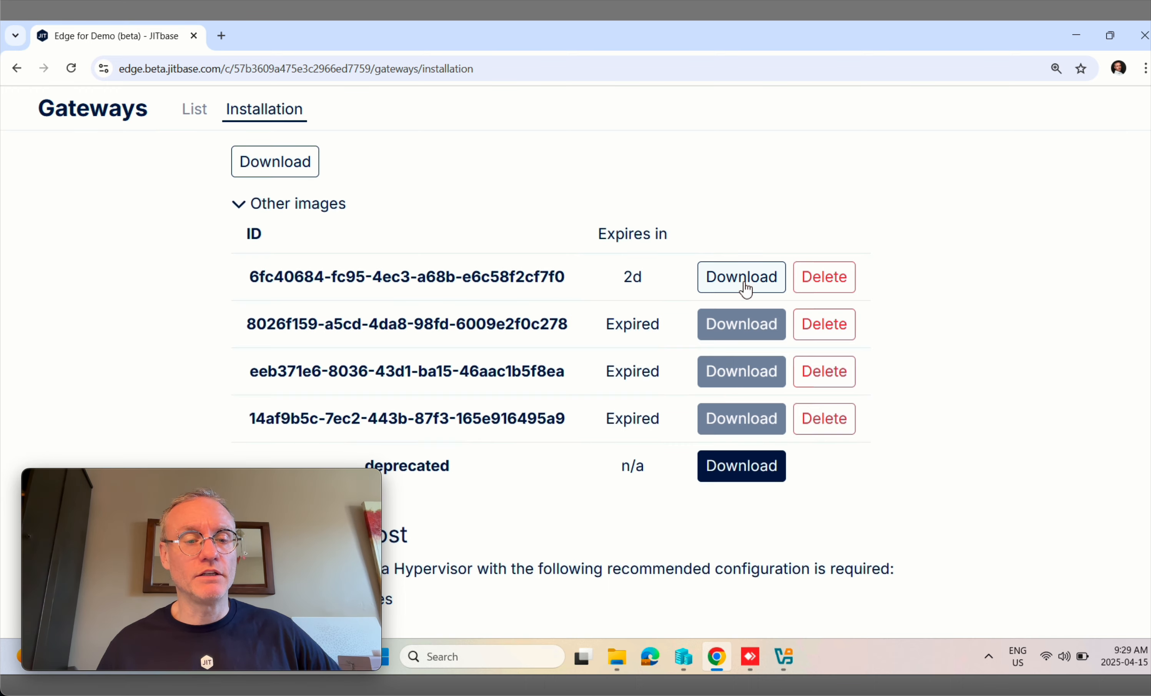
left_click(688, 661)
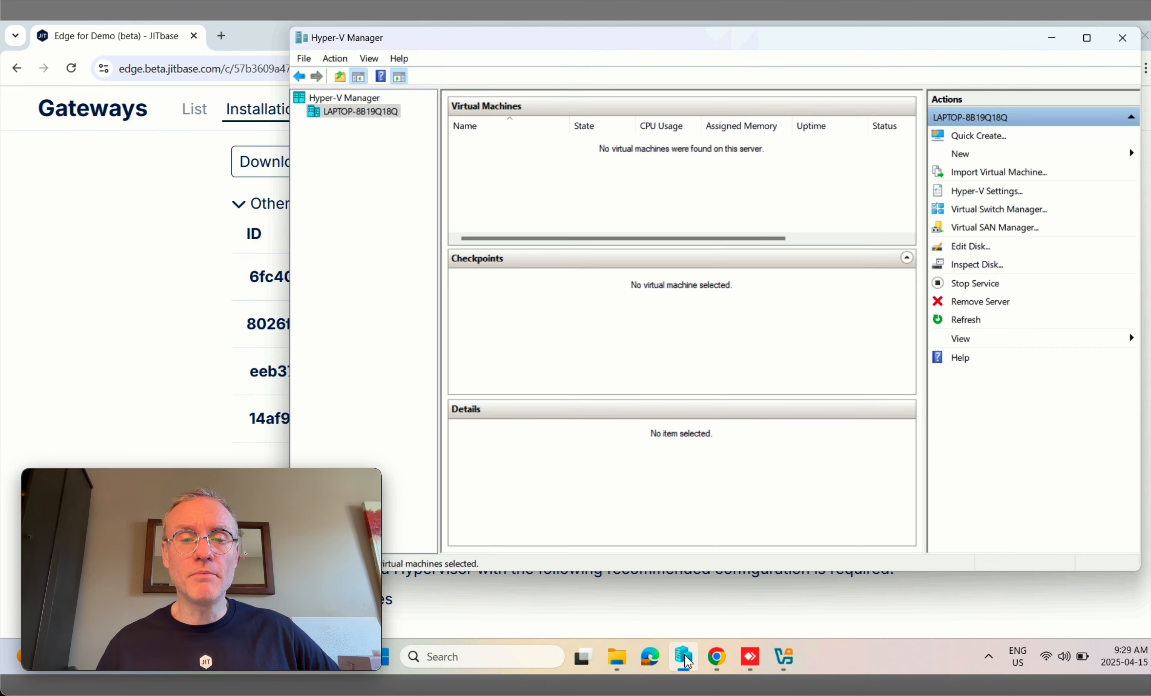
Step: Start a new virtual machine on the local host and name it 'JITBase Gateway'
left_click(361, 115)
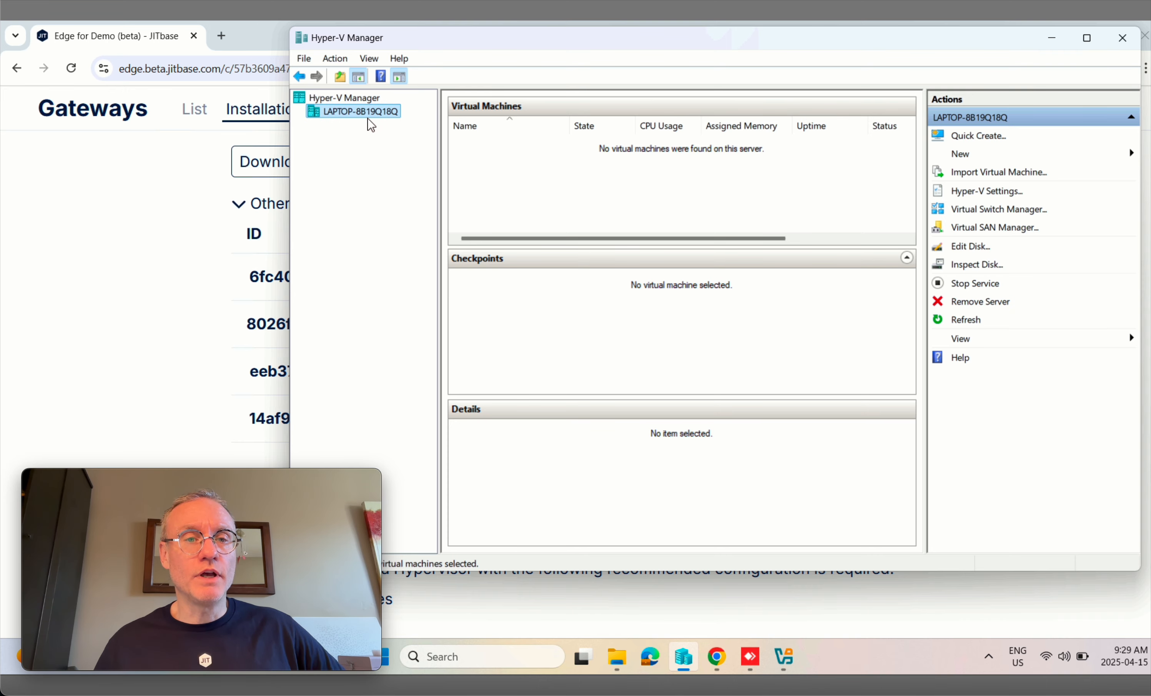
left_click(335, 58)
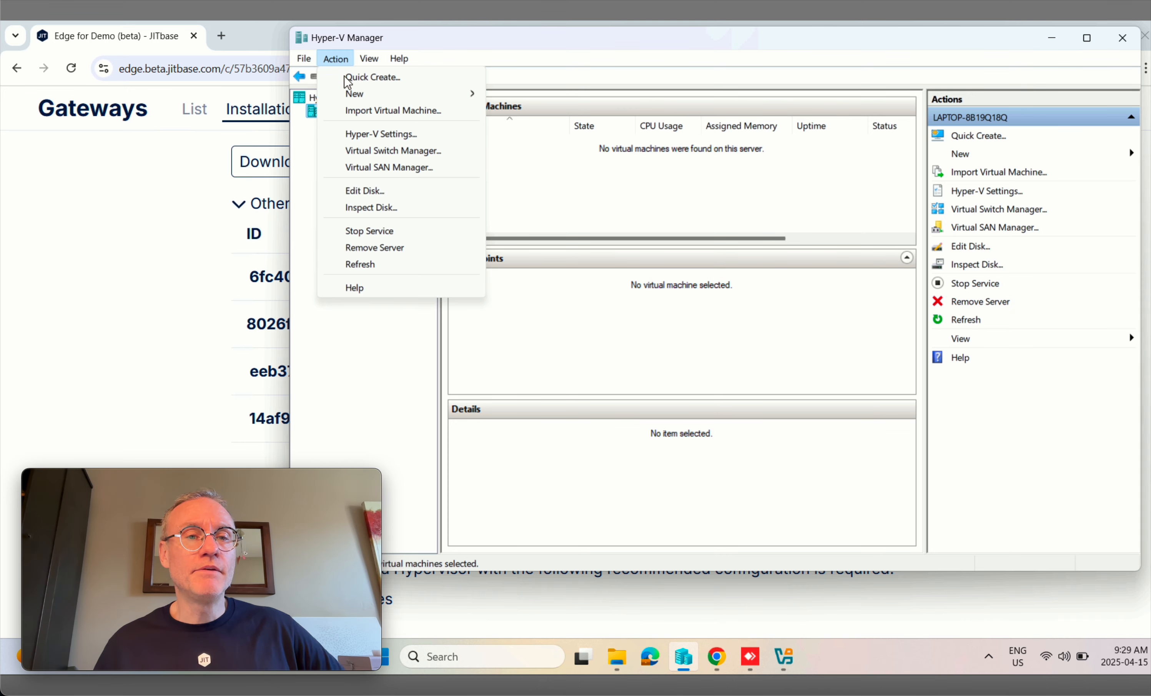
mouse_move(366, 93)
left_click(545, 96)
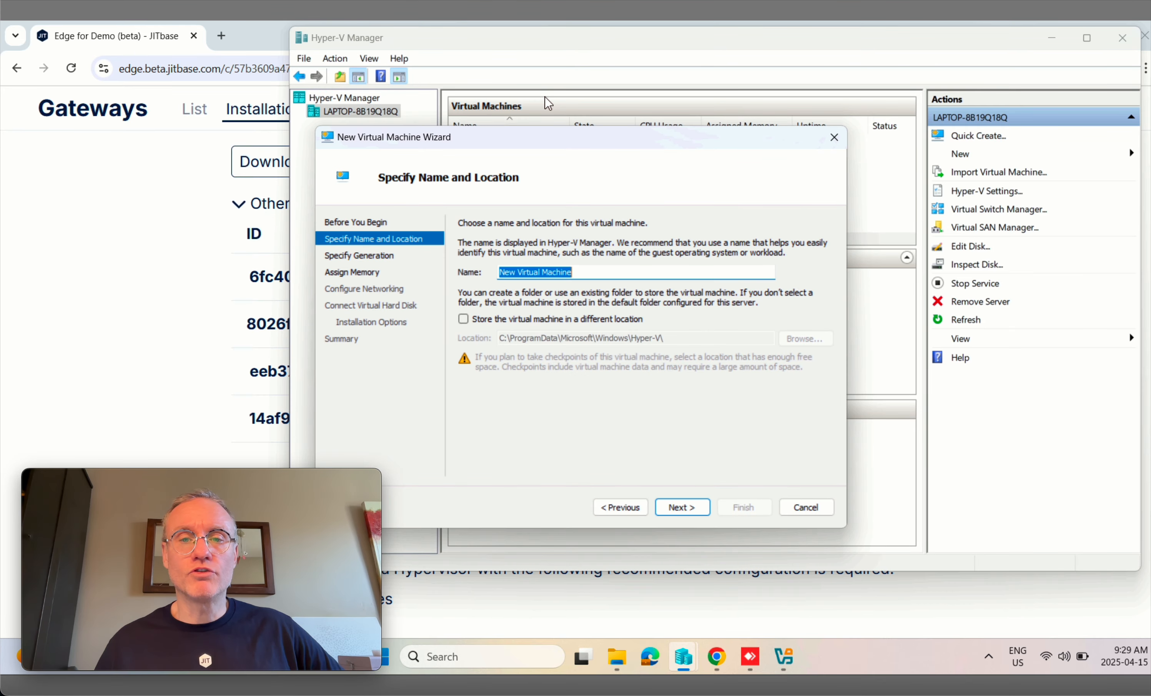
left_click_drag(707, 142, 847, 93)
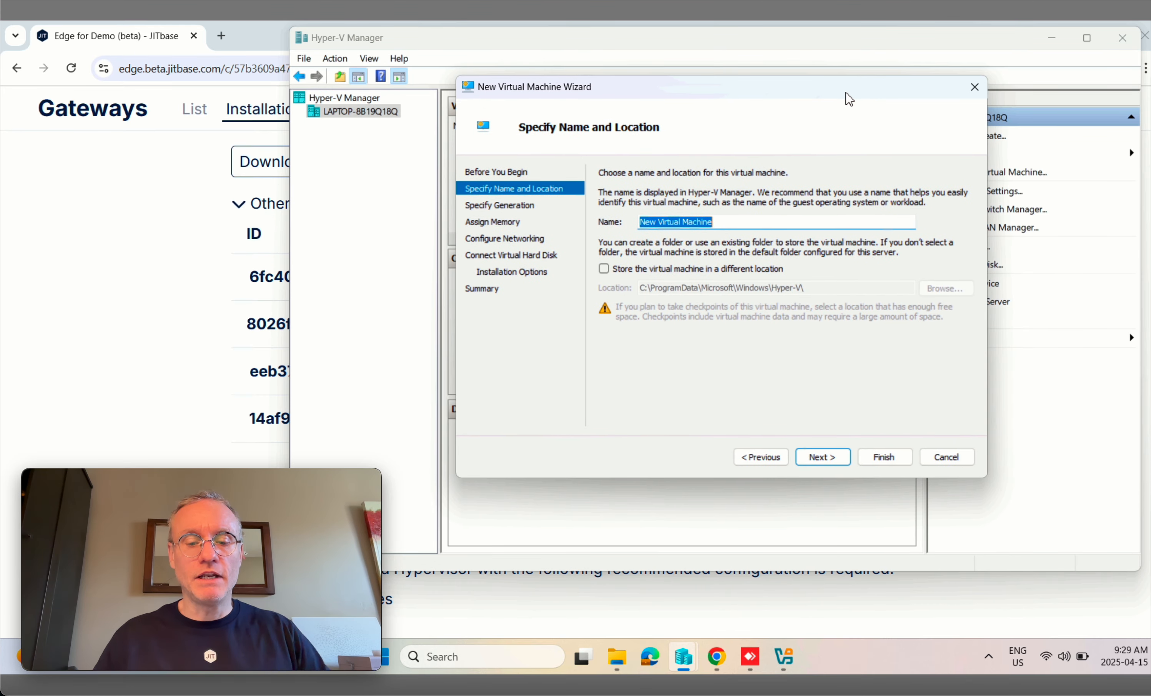
type("JI")
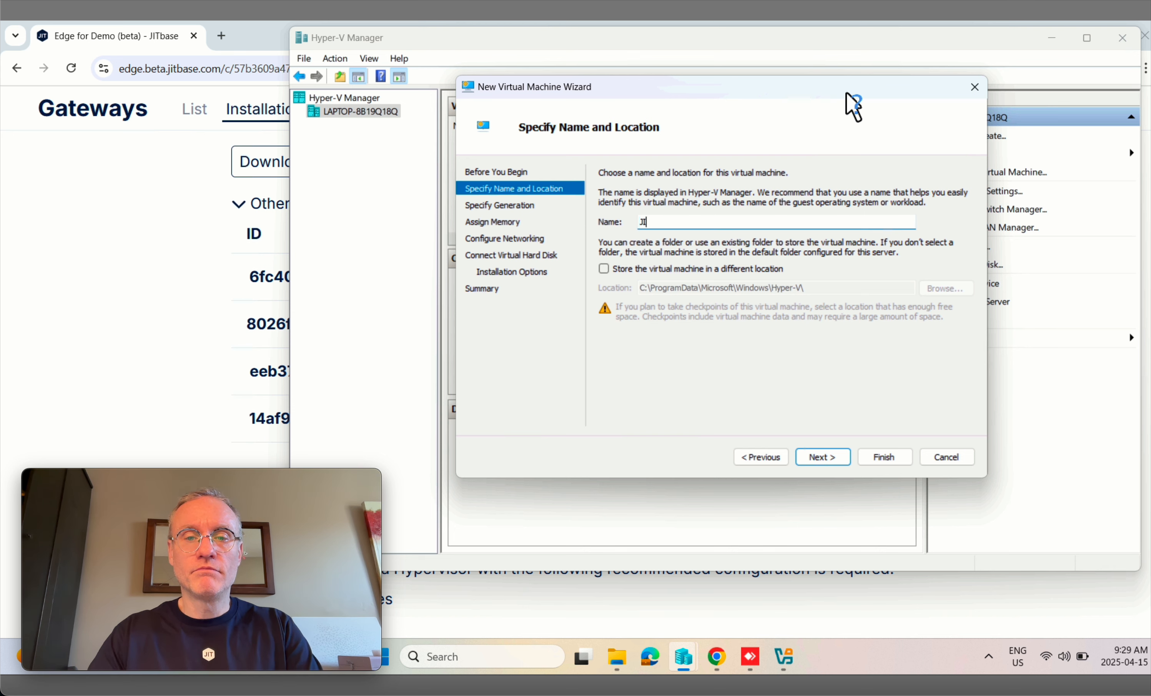
type("TBase ")
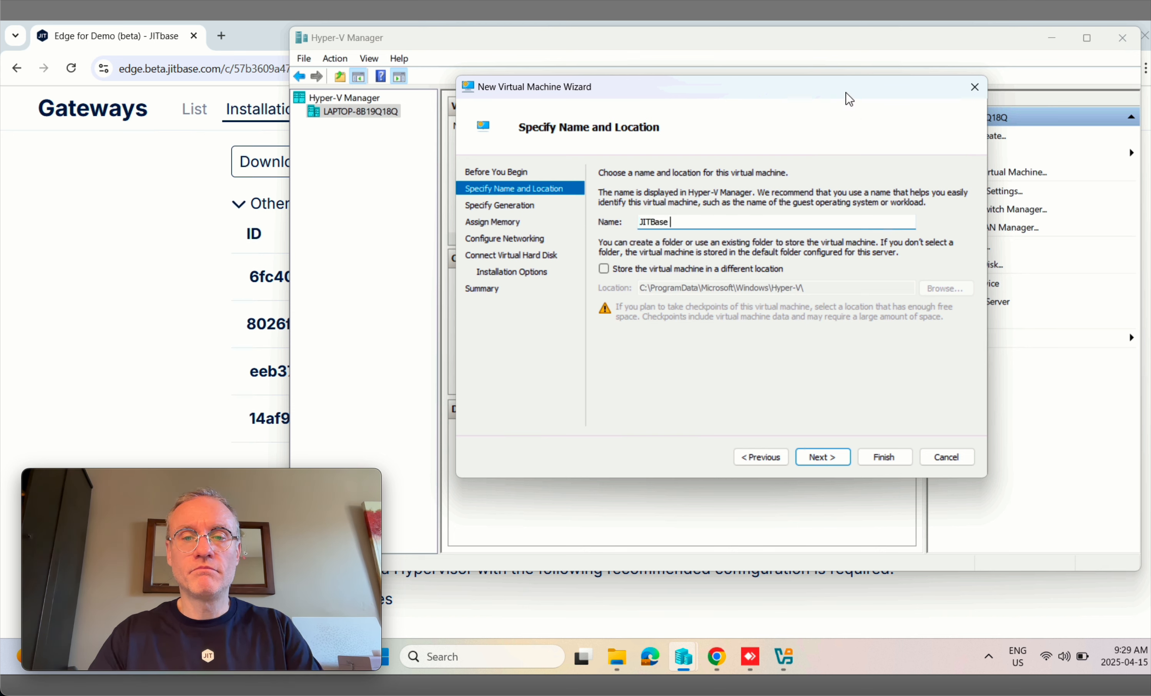
type("Gateway")
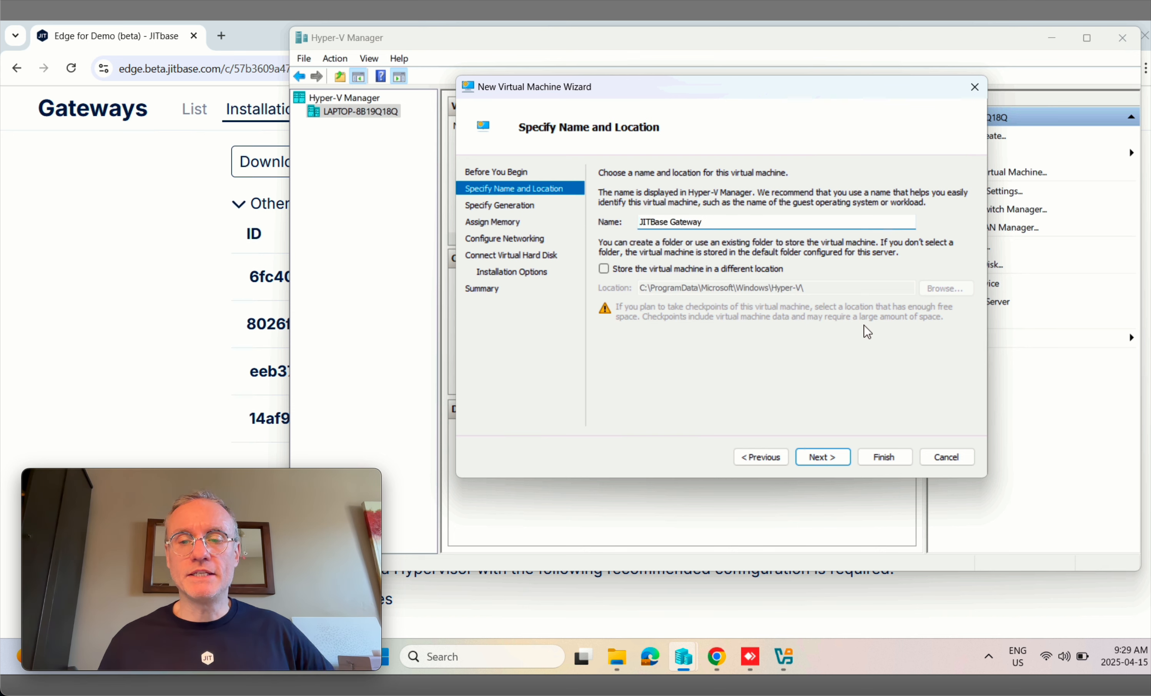
left_click(812, 458)
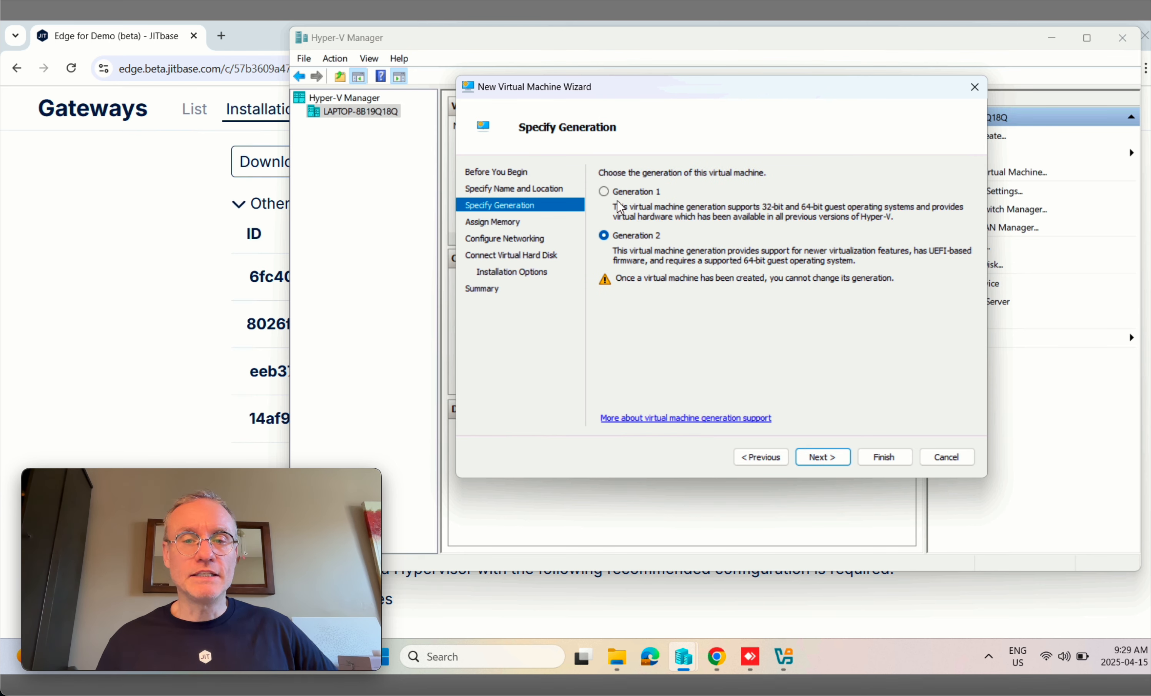
Step: Keep Generation 2 and give the VM a fixed 4096 MB startup memory, Dynamic Memory off
left_click(825, 459)
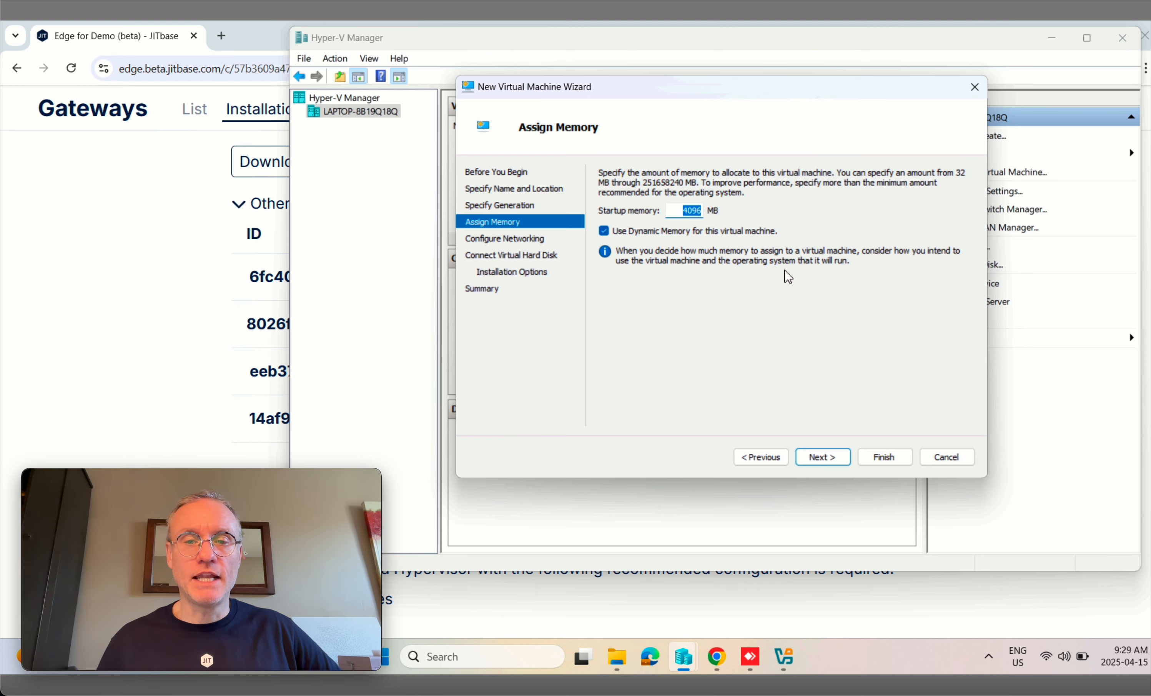
left_click(604, 231)
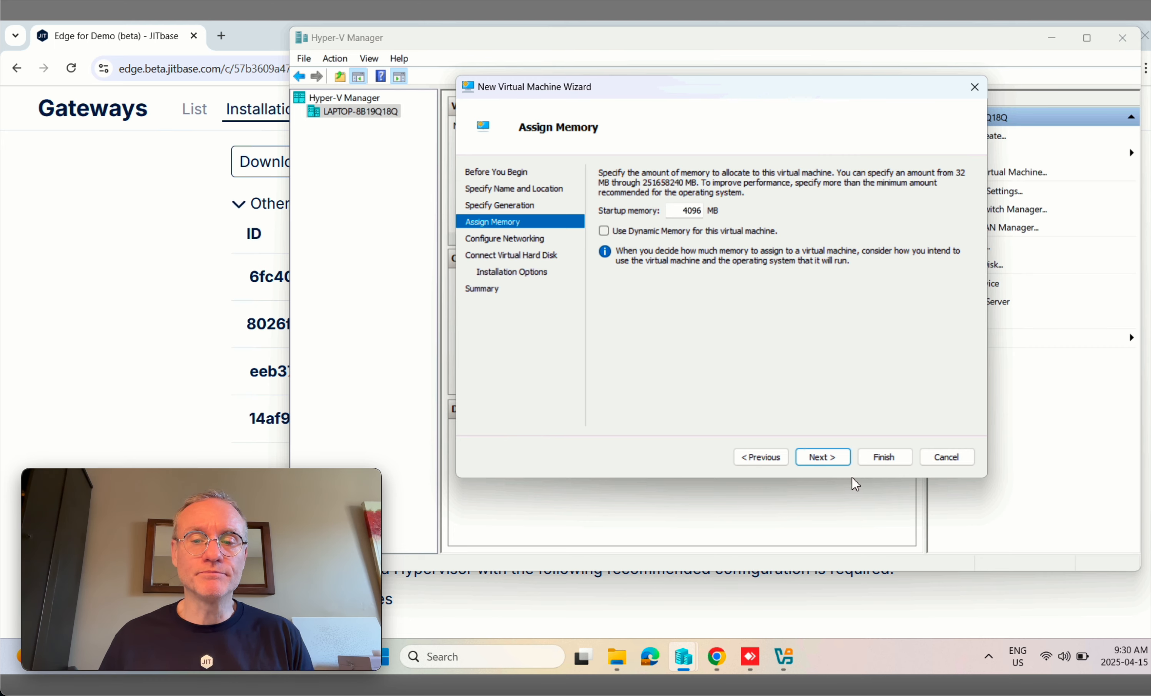
left_click(831, 463)
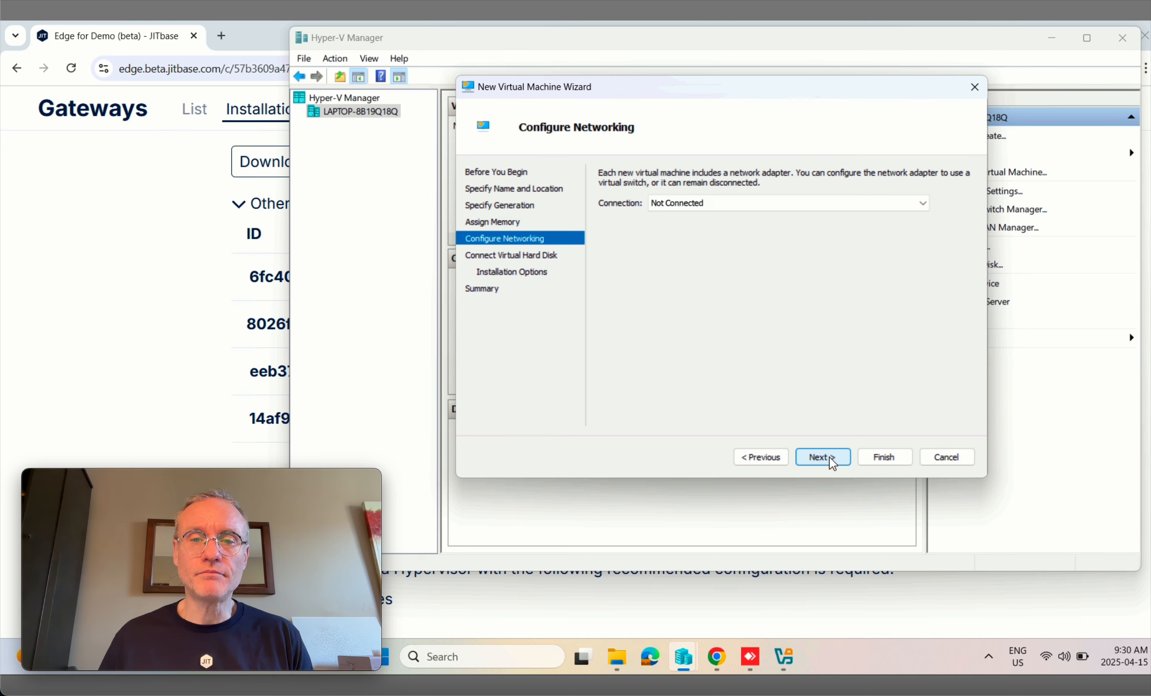
Step: Connect the VM to Default Switch and give it a 30 GB virtual hard disk
left_click(711, 205)
left_click(699, 226)
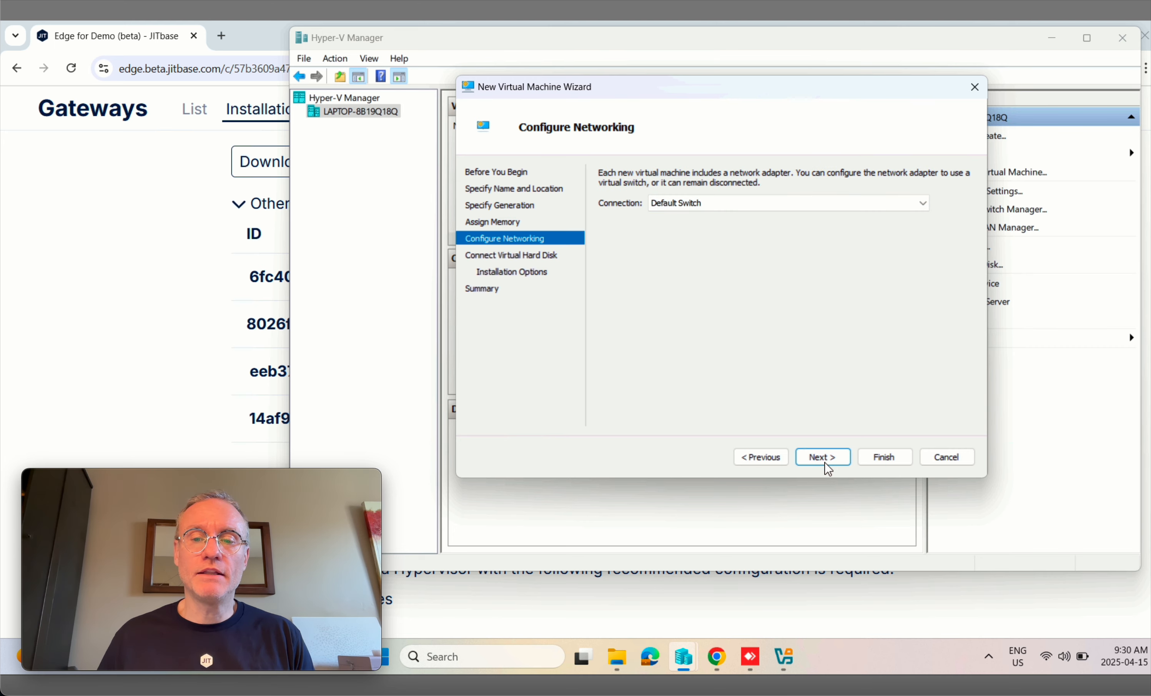
left_click(812, 456)
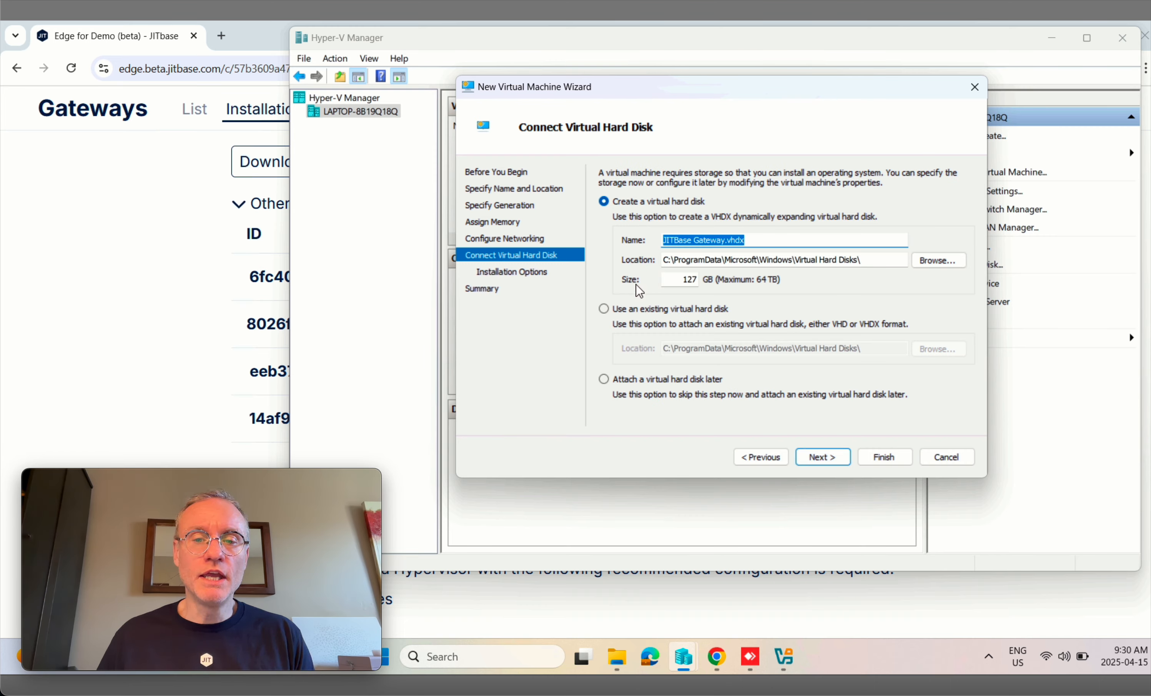
double_click(689, 277)
type("30")
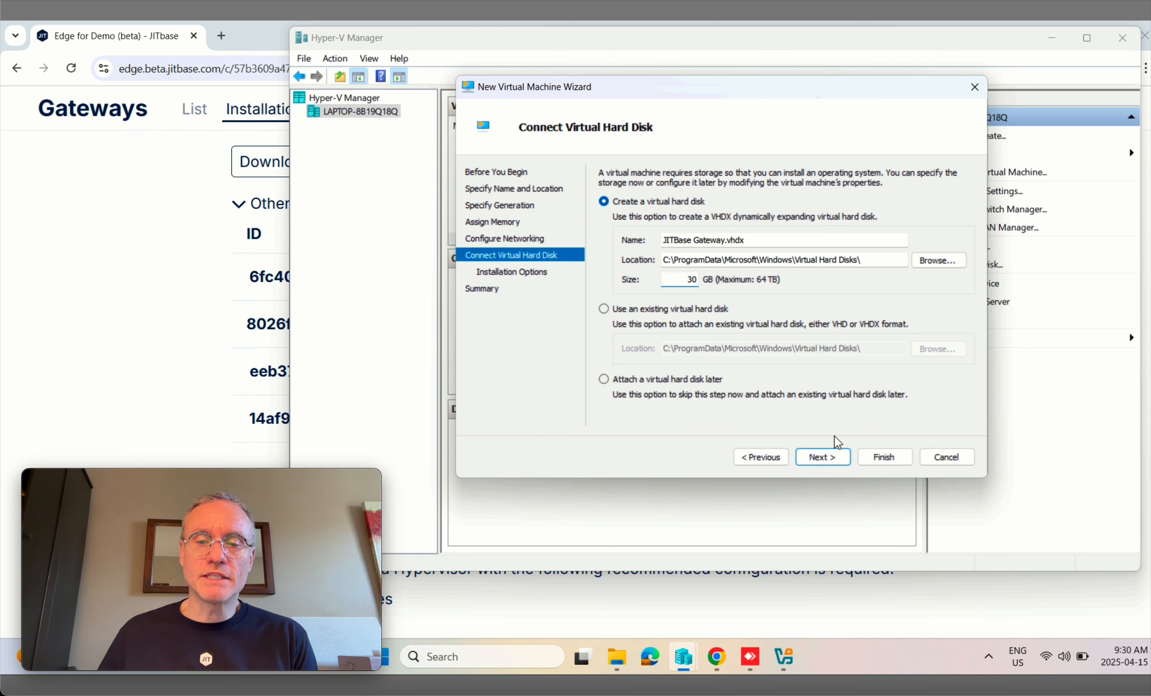
left_click(823, 456)
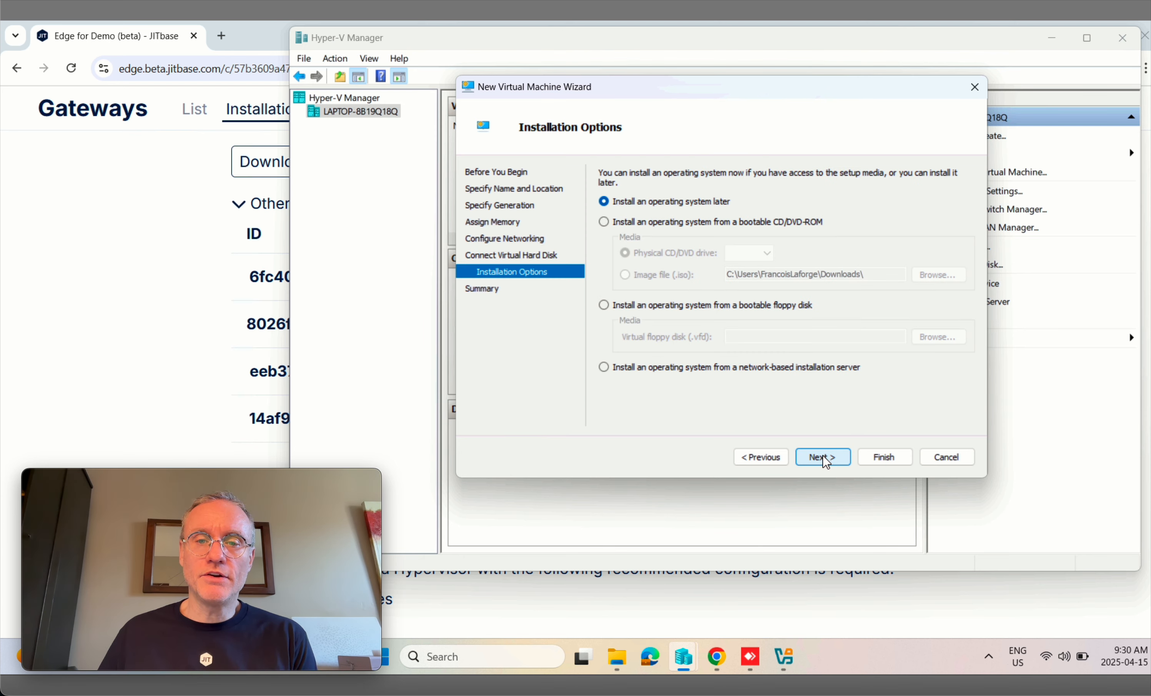
Step: Set the downloaded gateway ISO image file as the bootable installation media
left_click(604, 222)
left_click(628, 274)
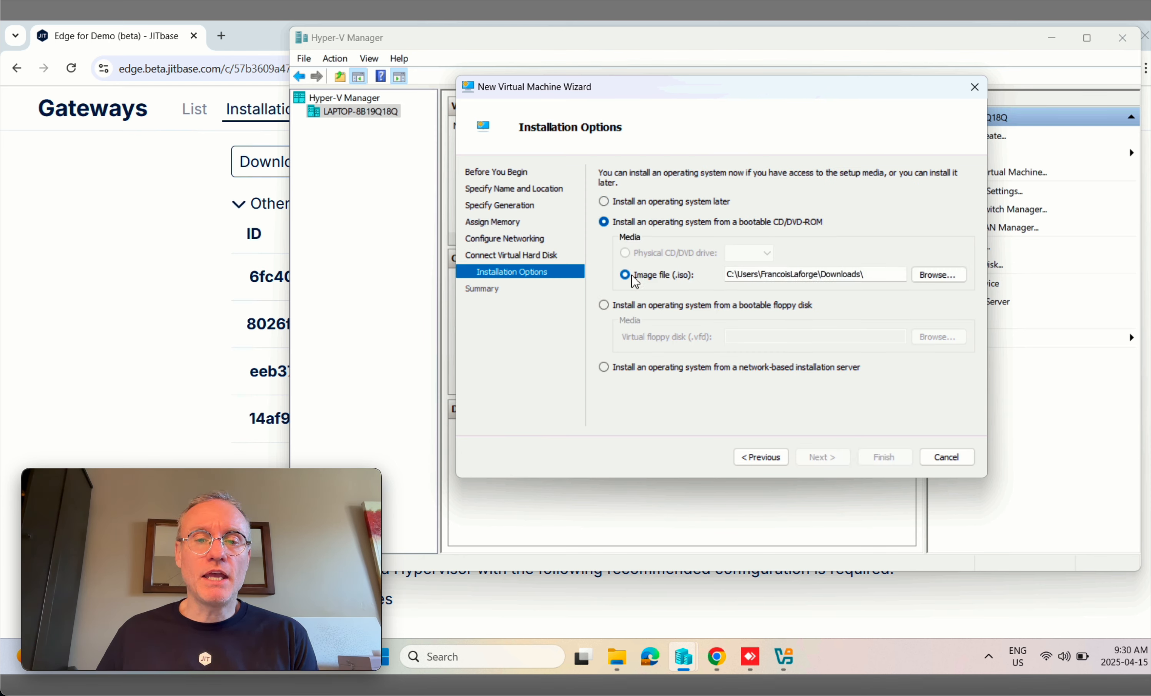
left_click(926, 275)
left_click(809, 243)
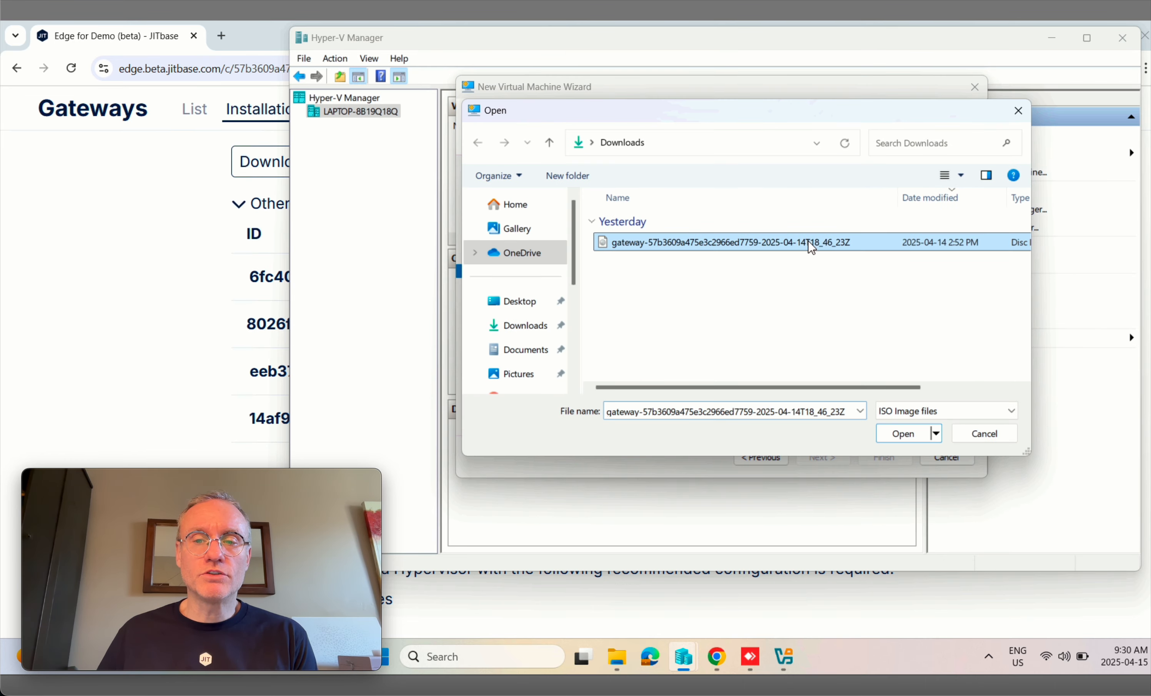
left_click(903, 434)
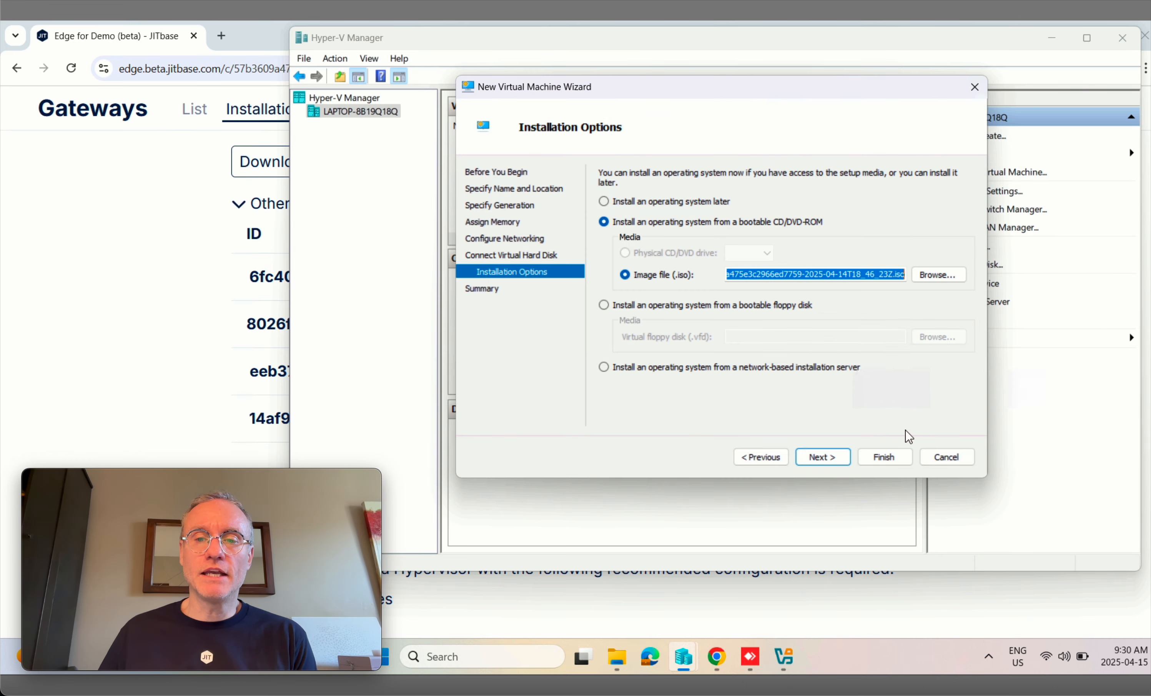
Step: Finish the wizard to create JITBase Gateway and open its Settings
left_click(826, 455)
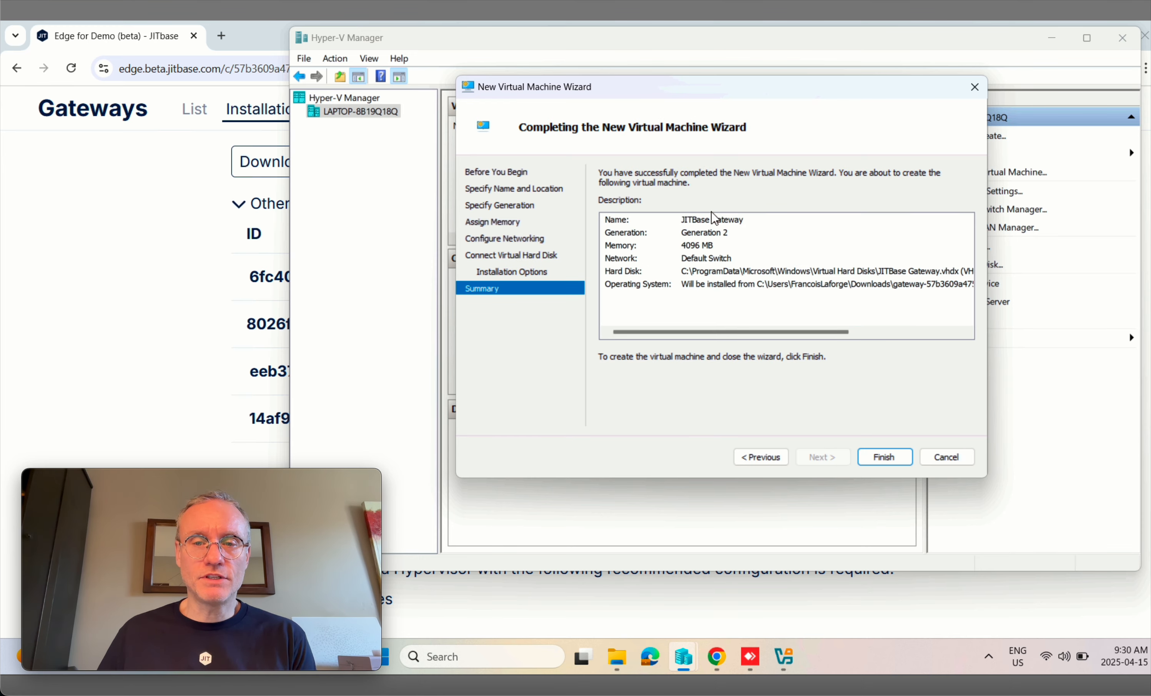
left_click(888, 457)
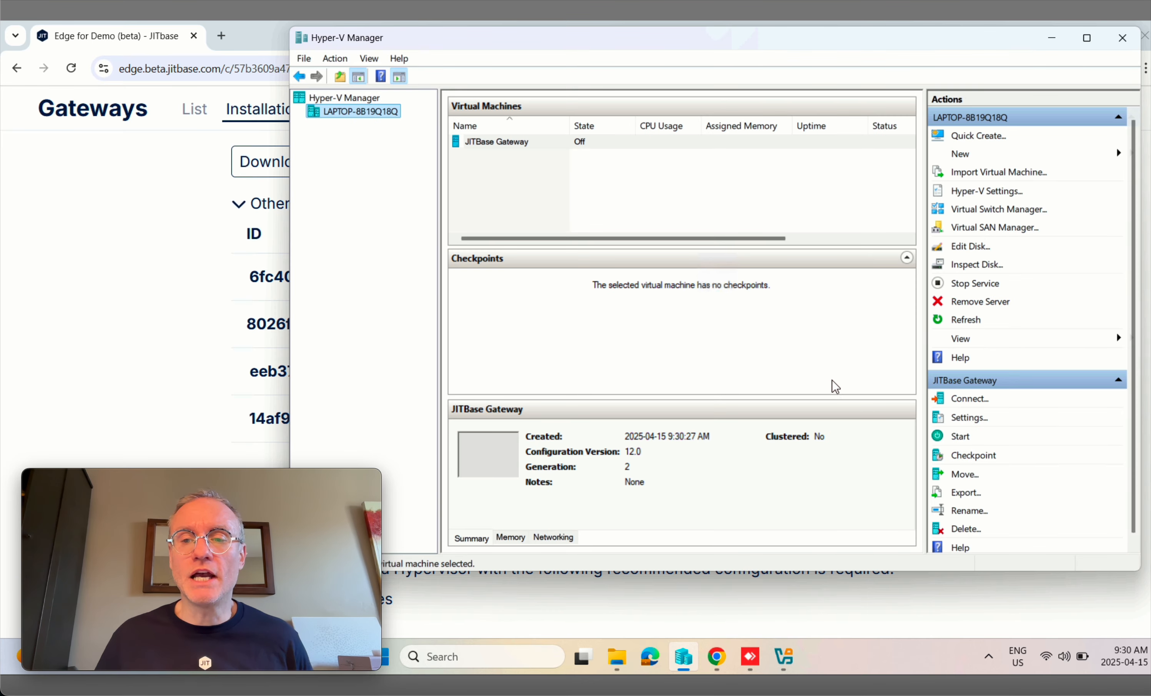
left_click(977, 421)
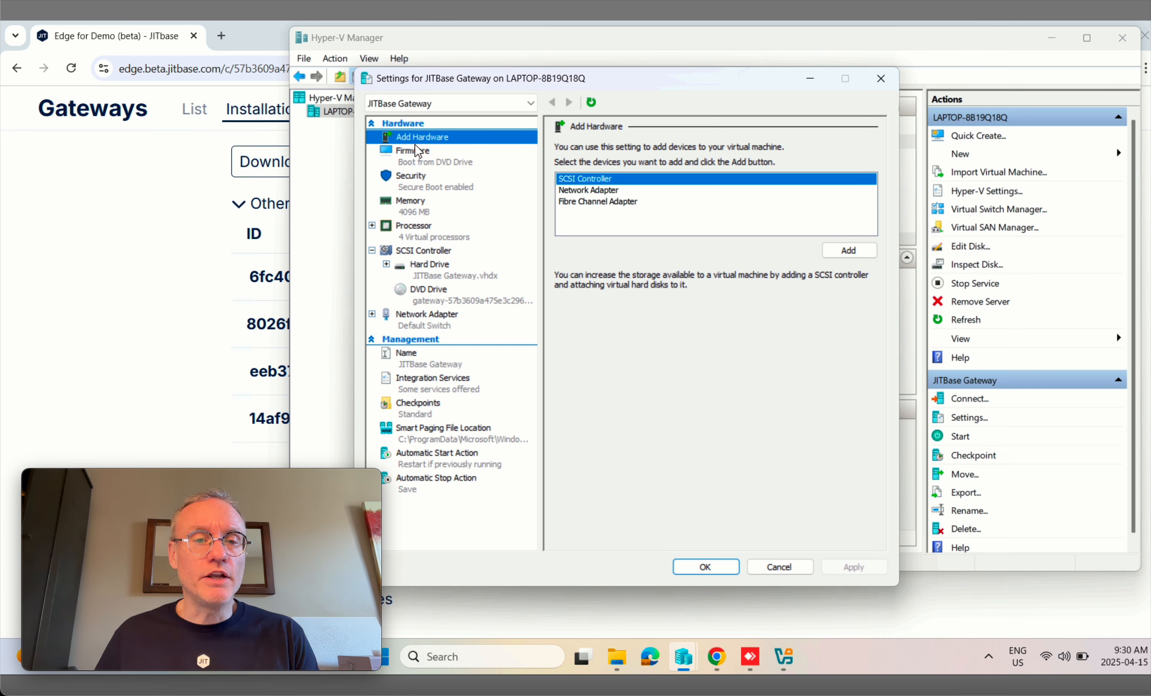
Step: Disable Secure Boot and set 4 virtual processors for JITBase Gateway, then apply and close
left_click(409, 185)
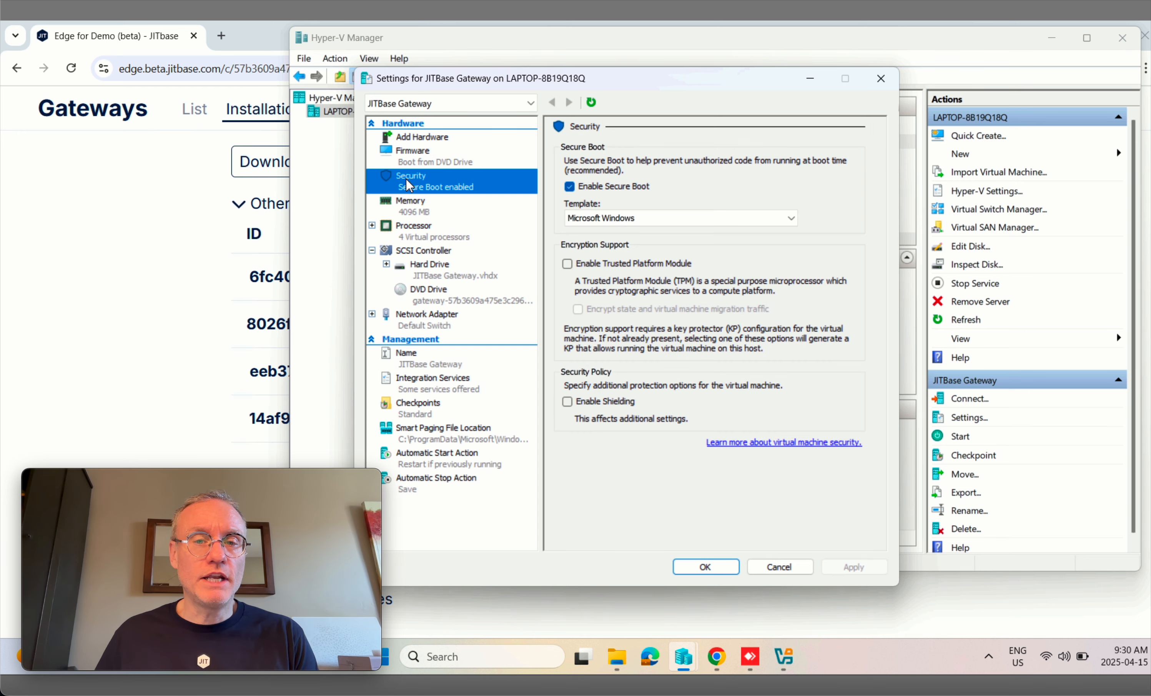
left_click(570, 187)
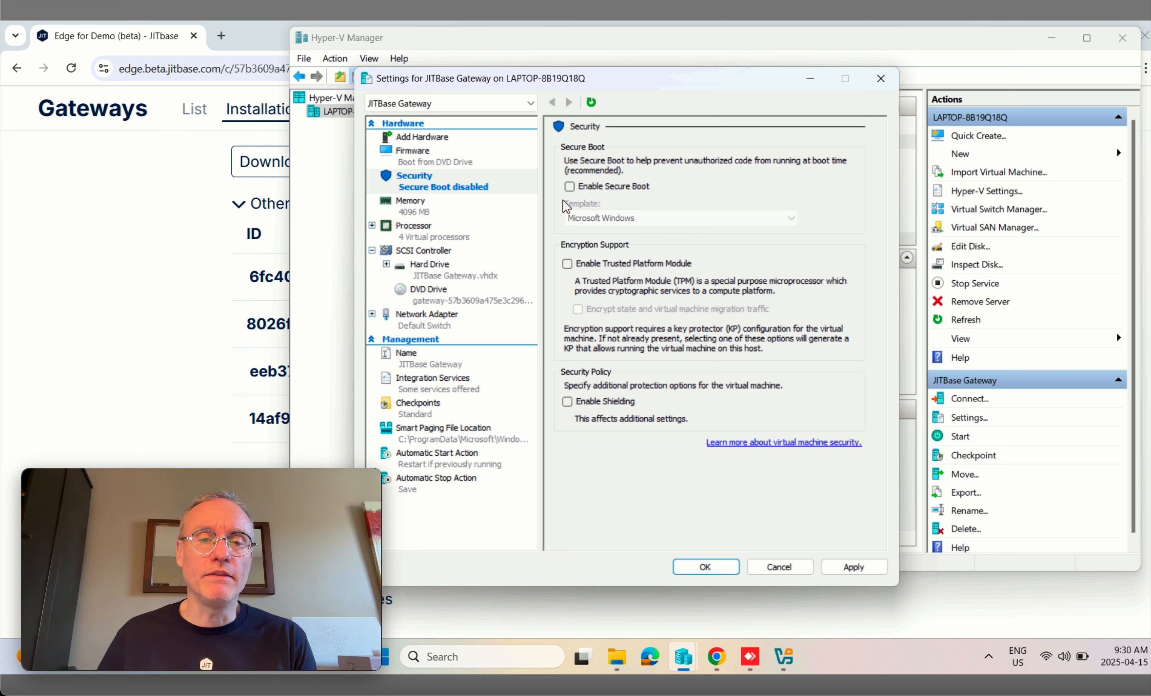
left_click(430, 236)
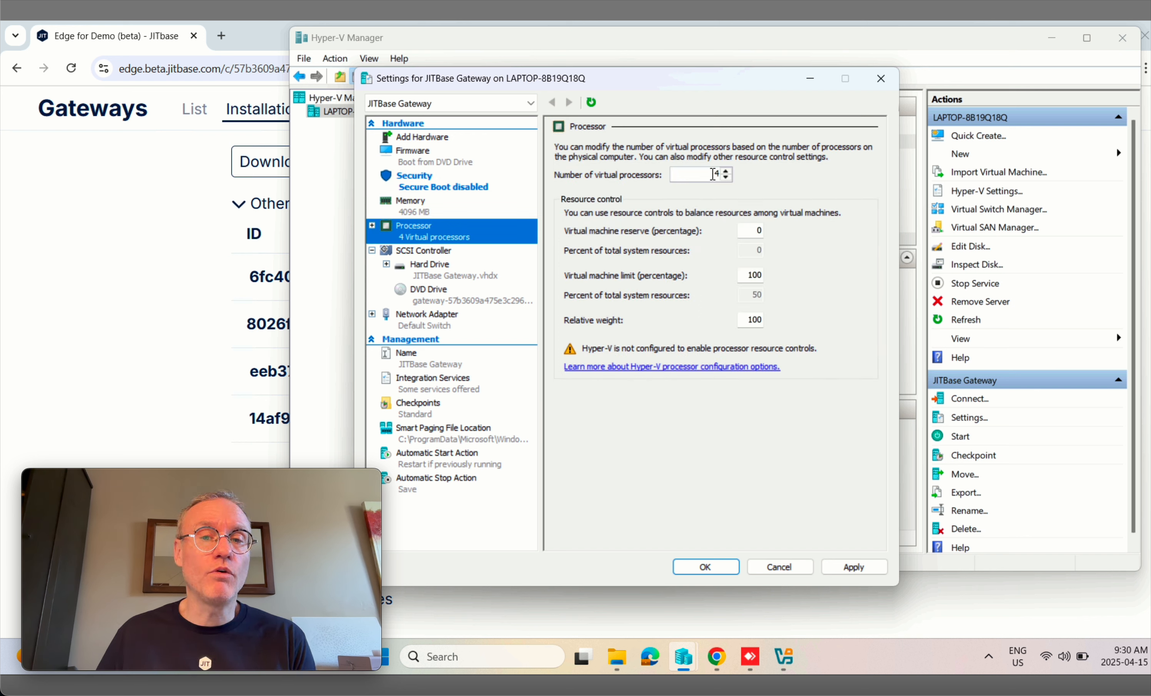
double_click(713, 174)
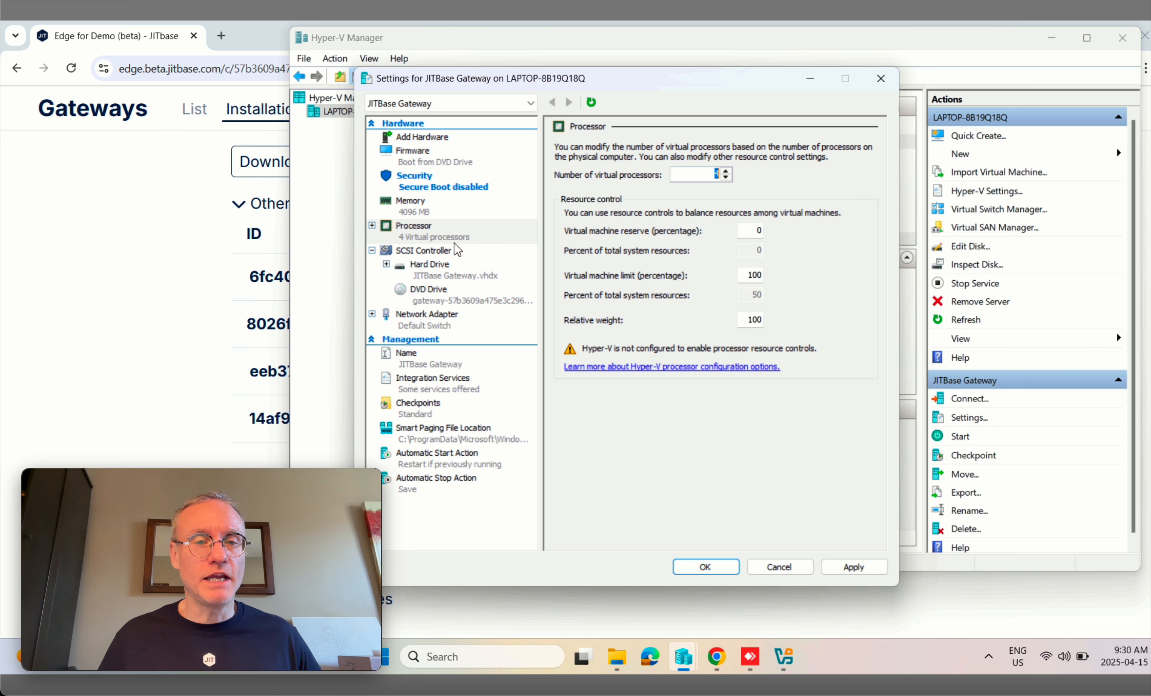
left_click(852, 566)
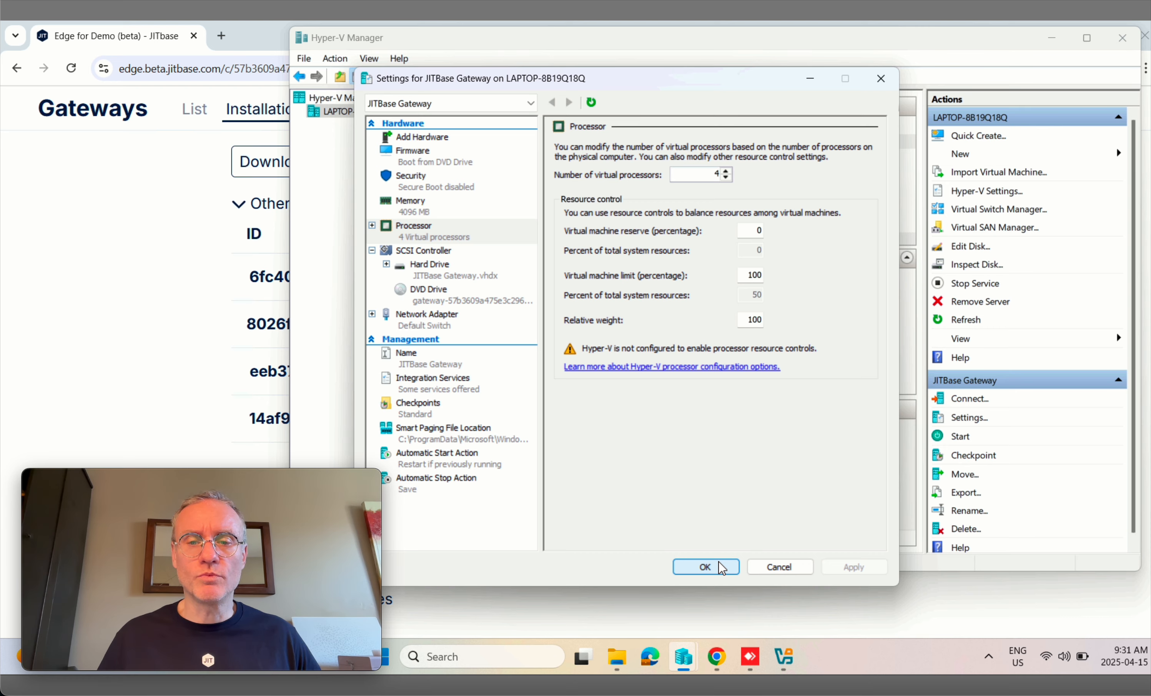
left_click(706, 567)
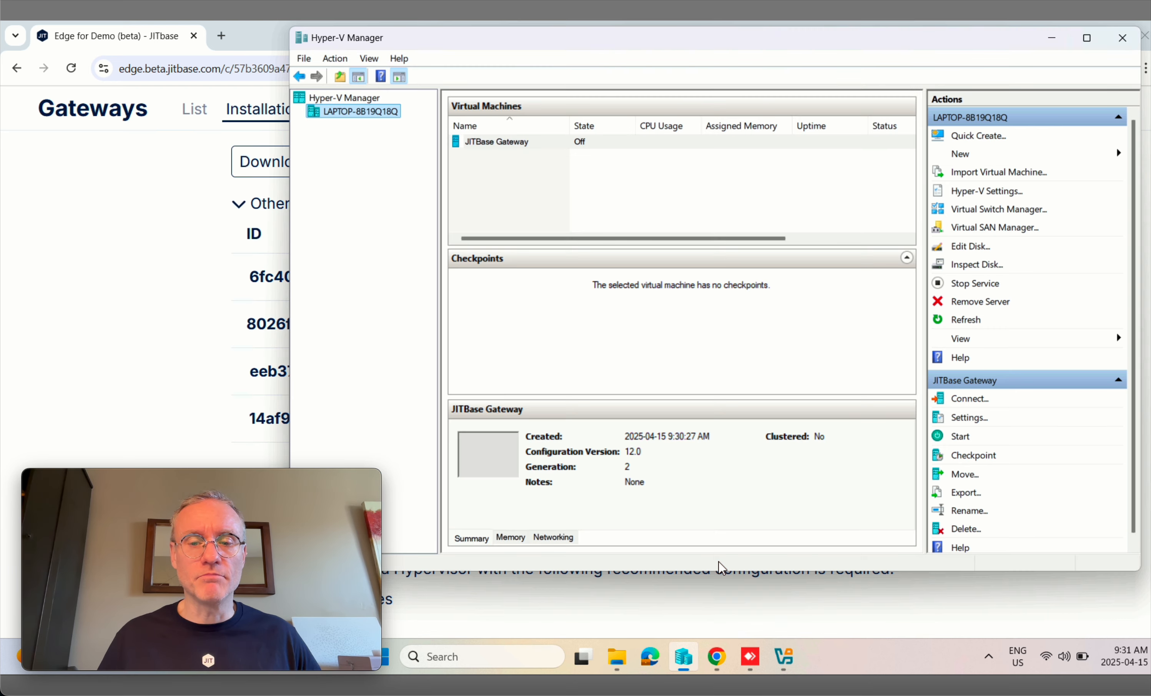
Step: In VirtualBox, create a new machine named 'JITbase Gateway' using the gateway ISO
left_click(506, 144)
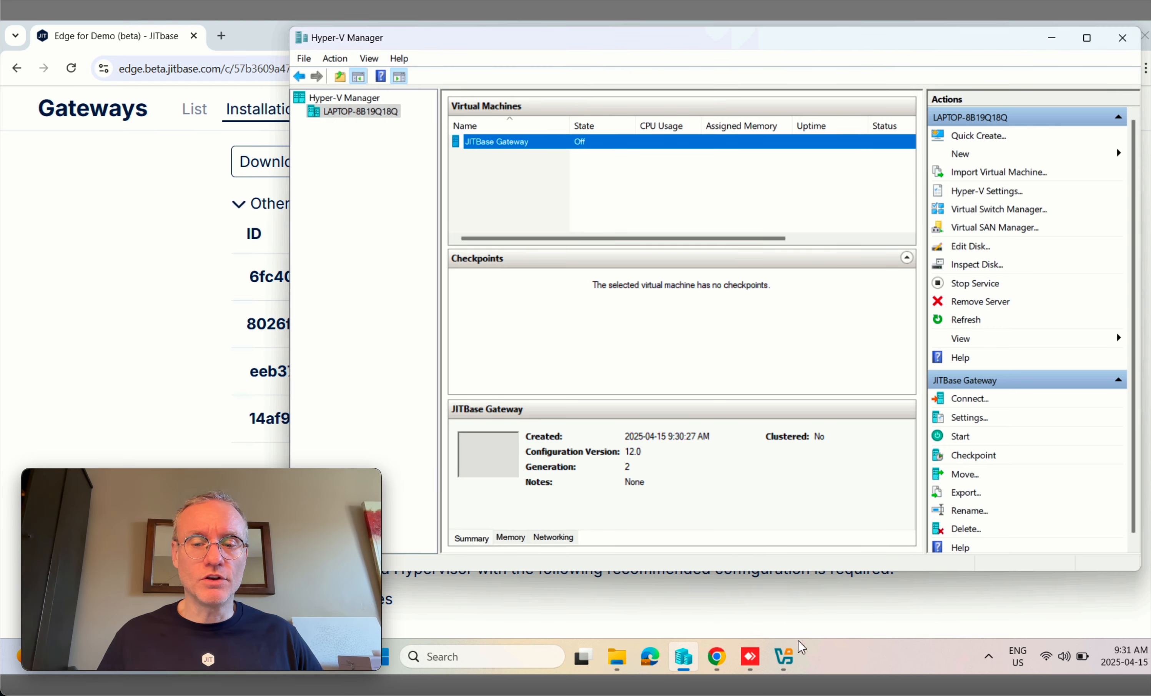
left_click(786, 658)
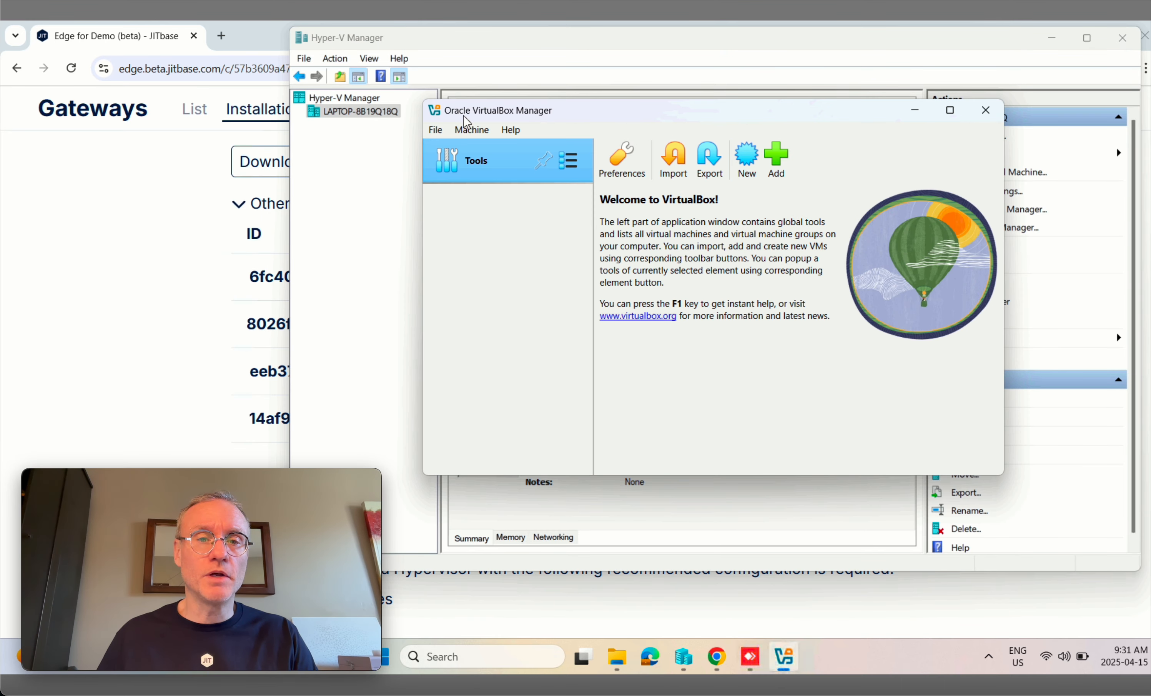
left_click(749, 162)
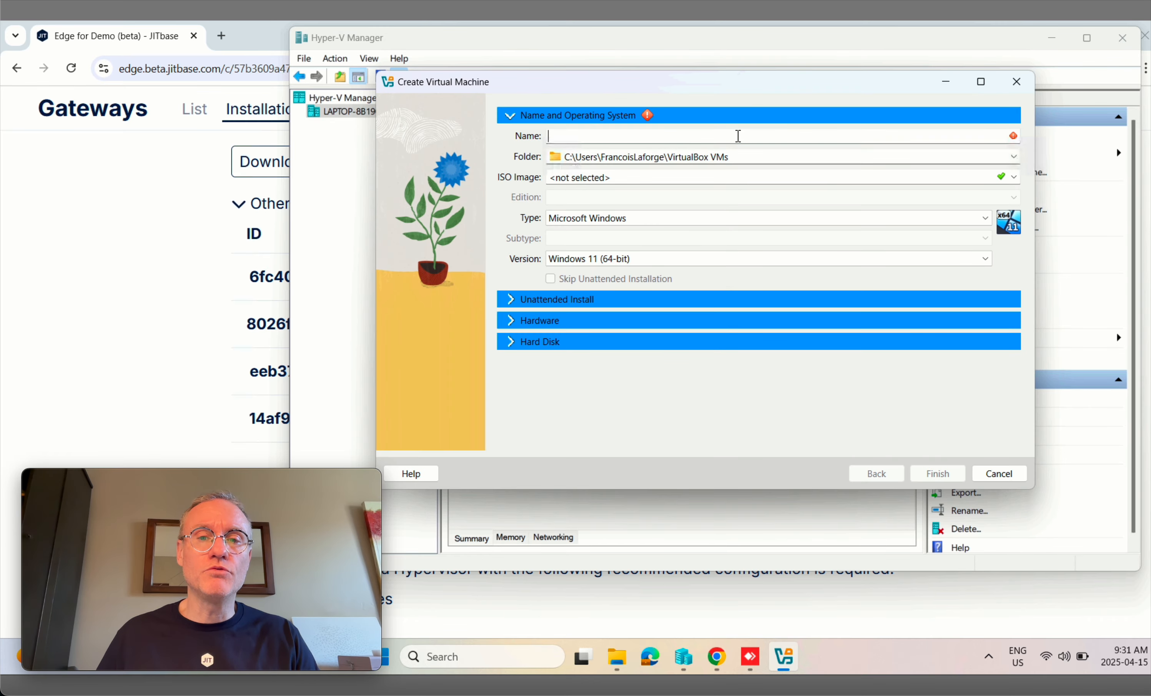
type("JI")
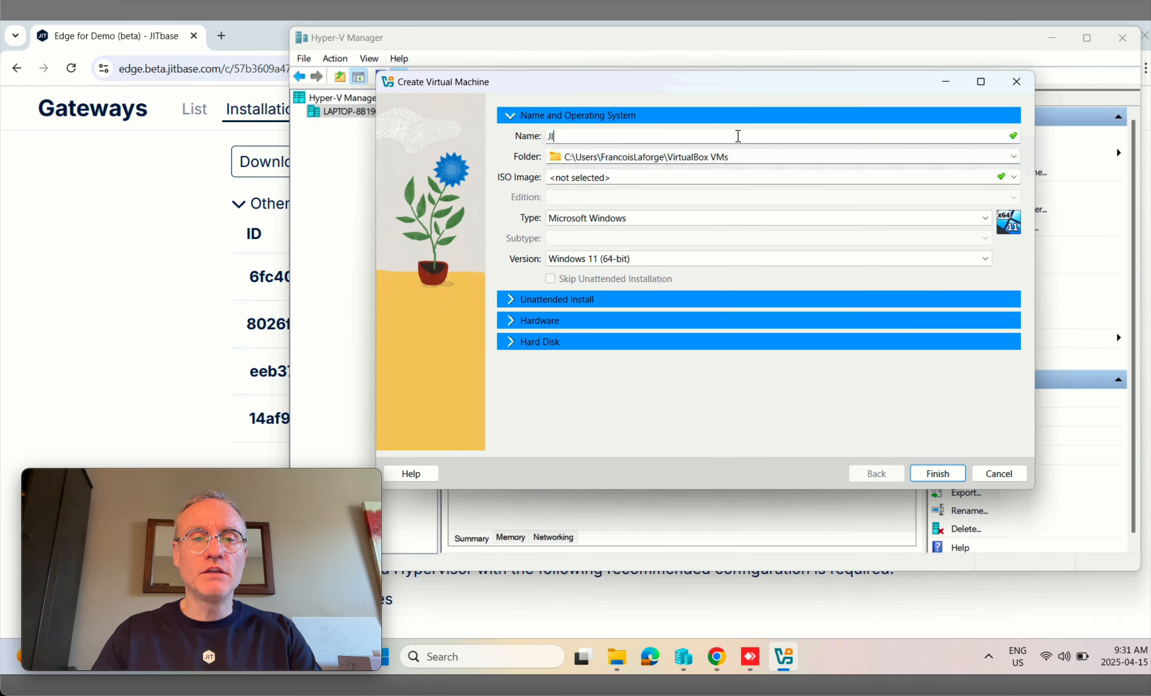
type("Tbase Gateway")
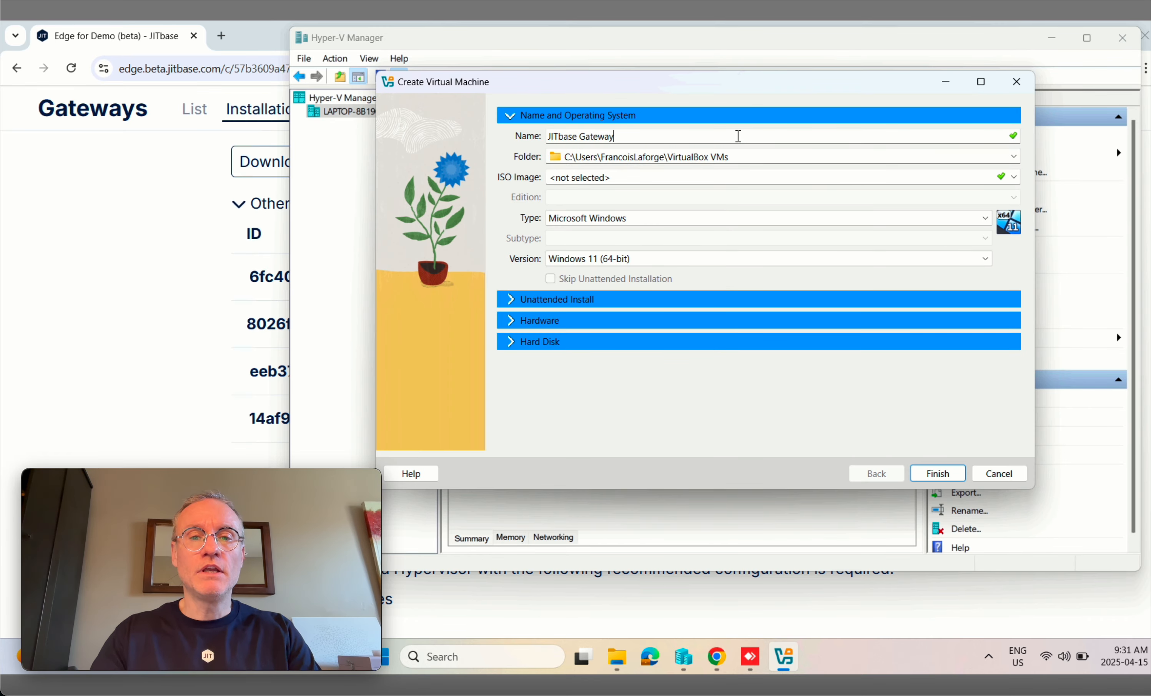
left_click(1014, 177)
left_click(674, 212)
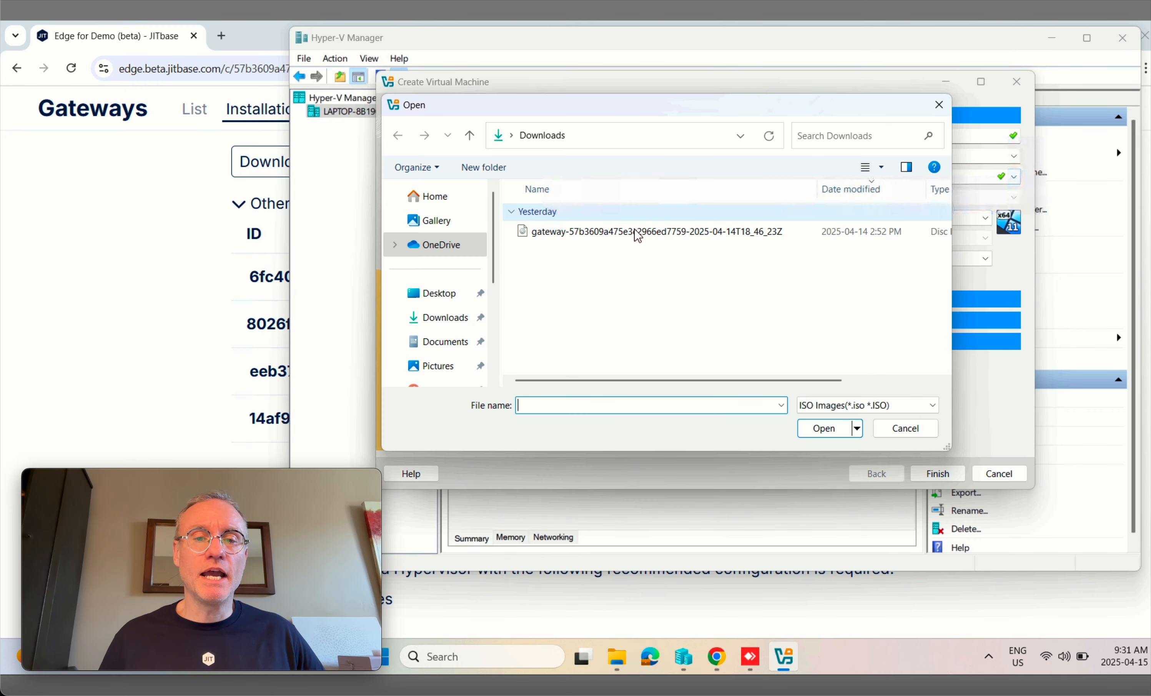
left_click(670, 232)
left_click(820, 427)
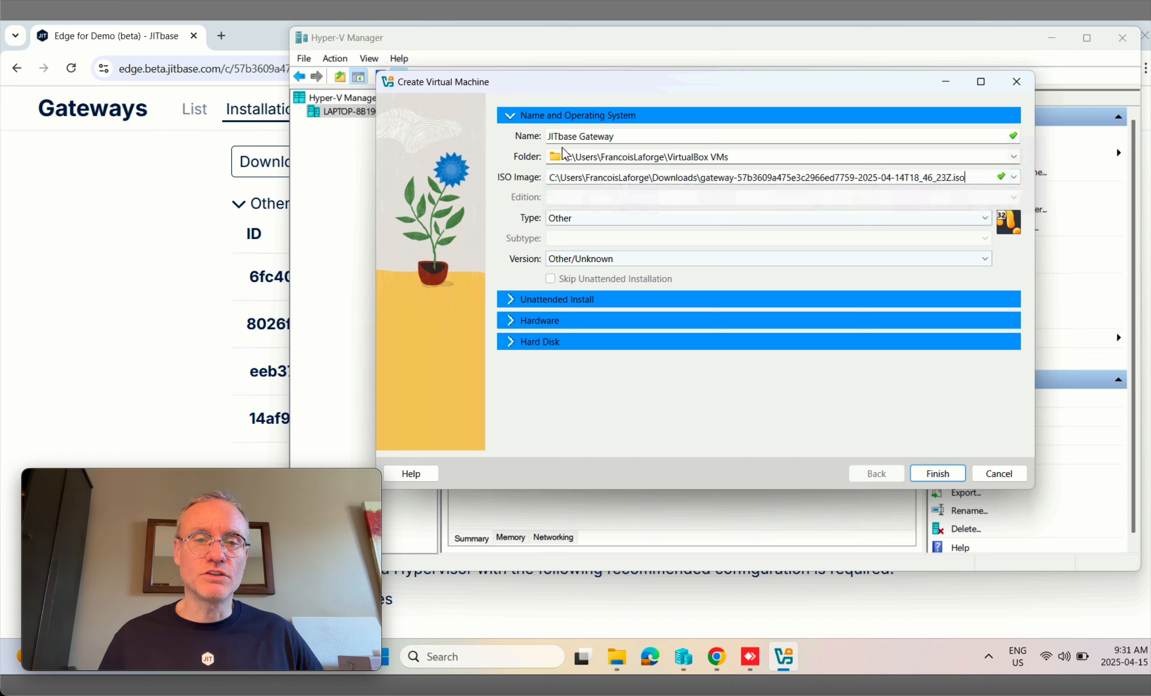
Step: Set the machine's type to Linux with subtype Linux 2.6 (64-bit)
left_click(580, 224)
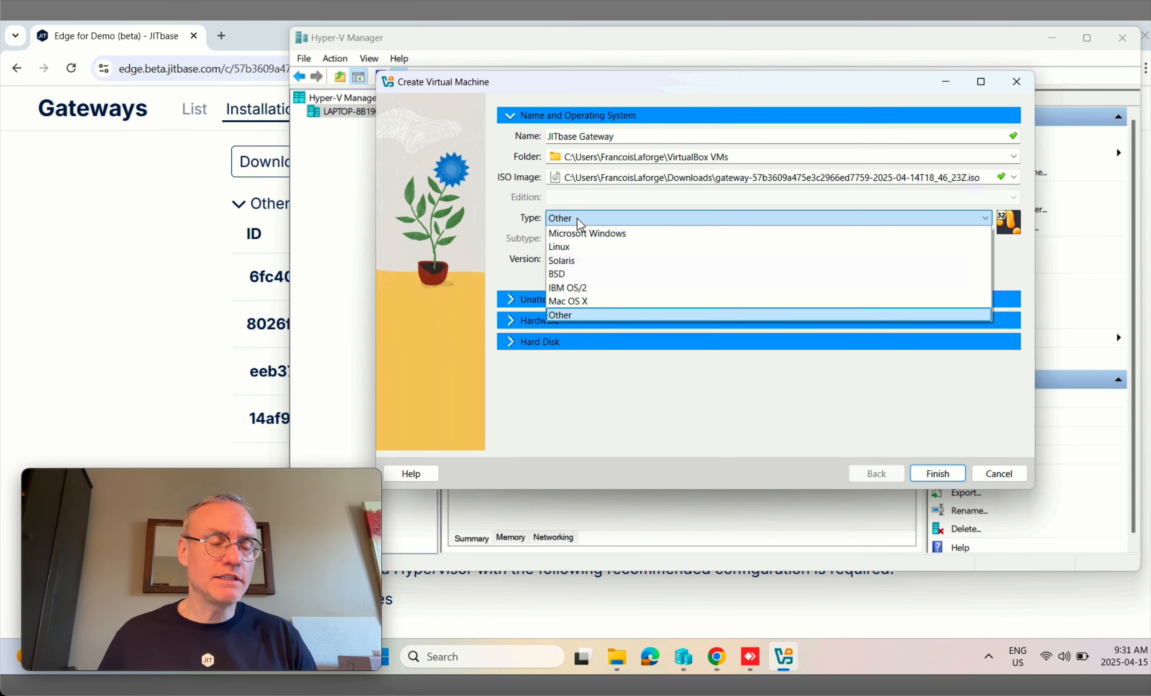
left_click(565, 247)
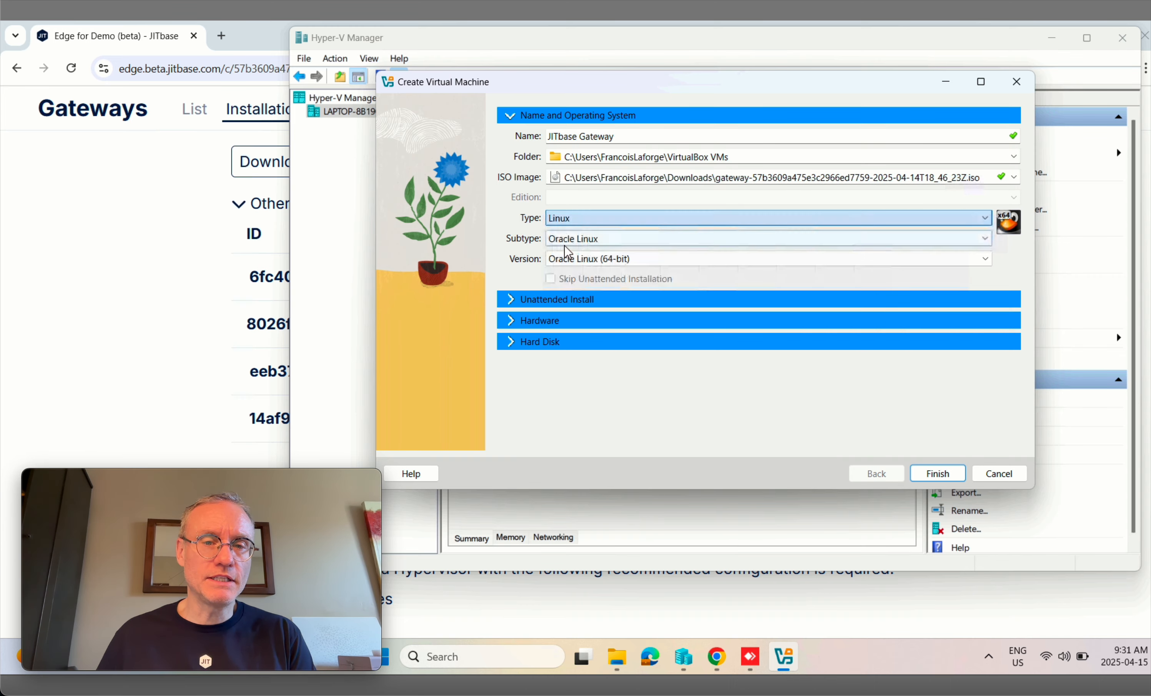
left_click(594, 245)
left_click(581, 254)
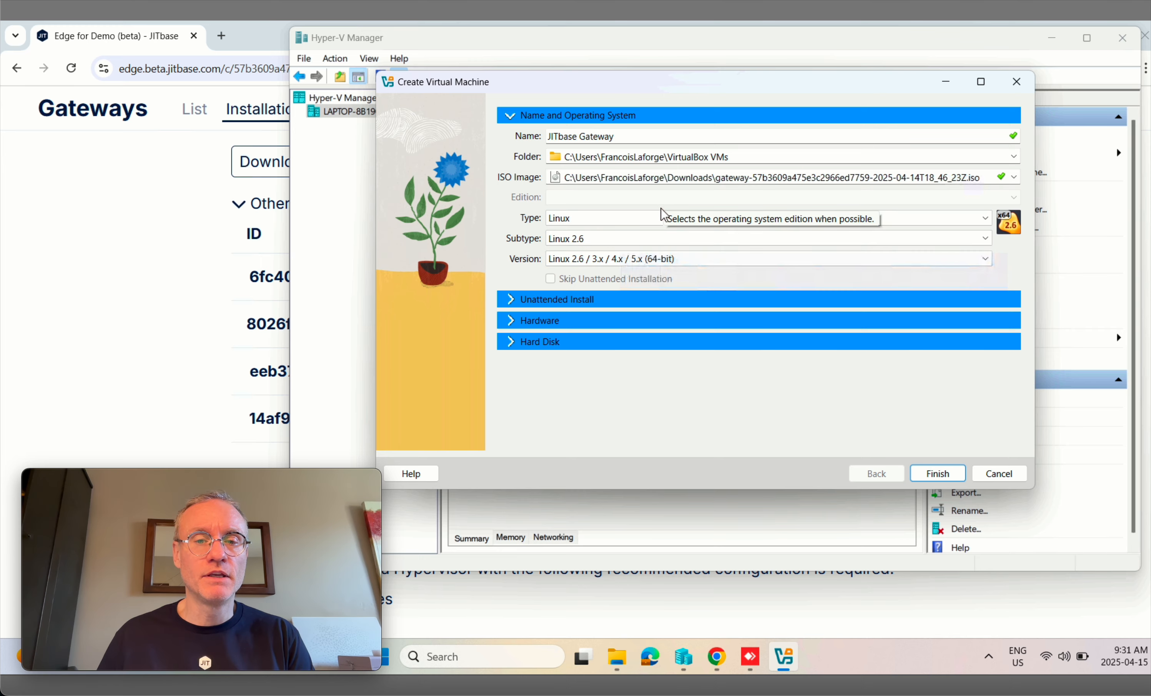
left_click(514, 321)
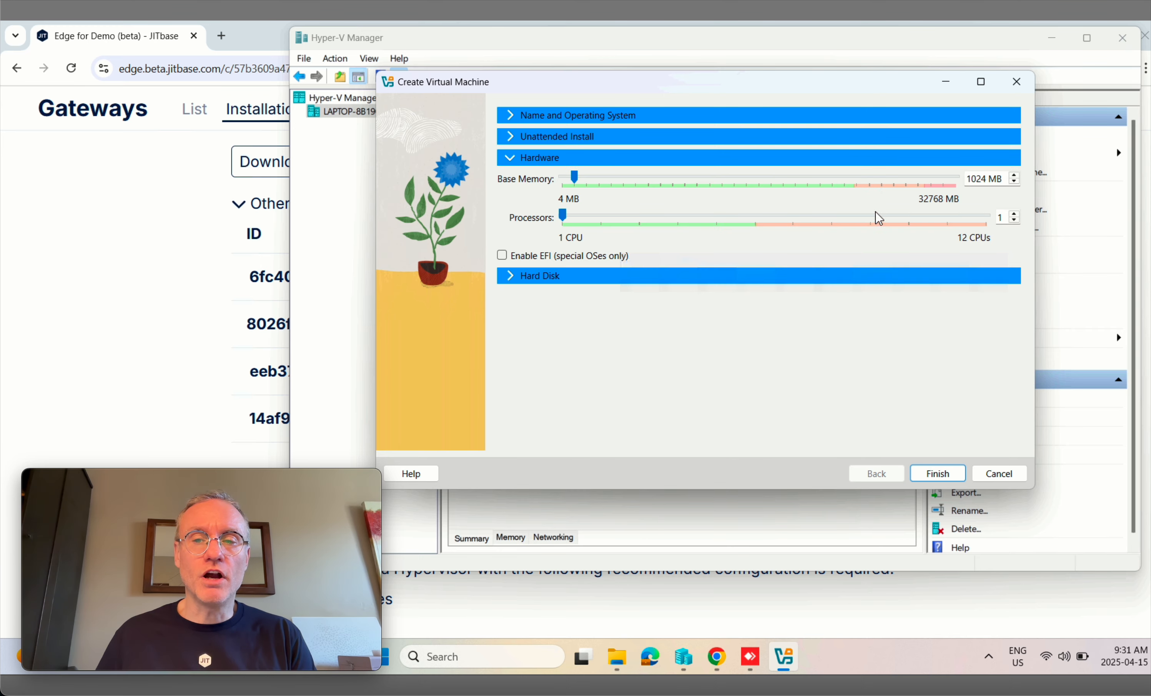
Step: Give the JITbase Gateway machine 4096 MB base memory, 4 processors and EFI, and show the hard disk settings
double_click(981, 178)
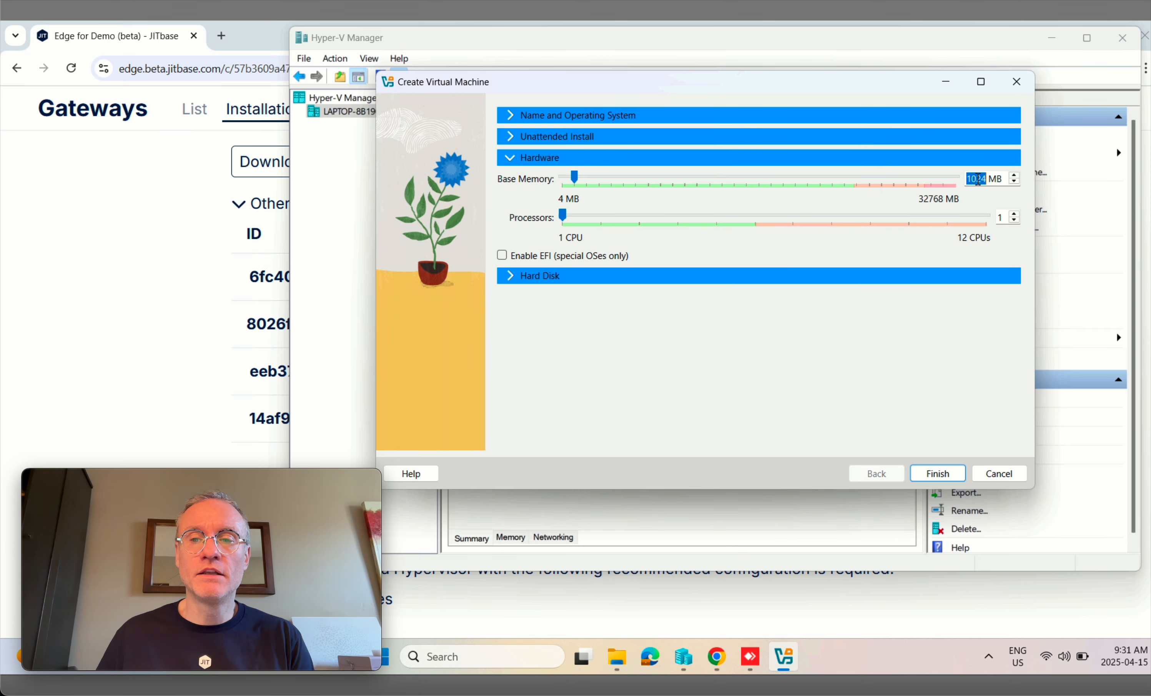
left_click_drag(575, 176, 619, 181)
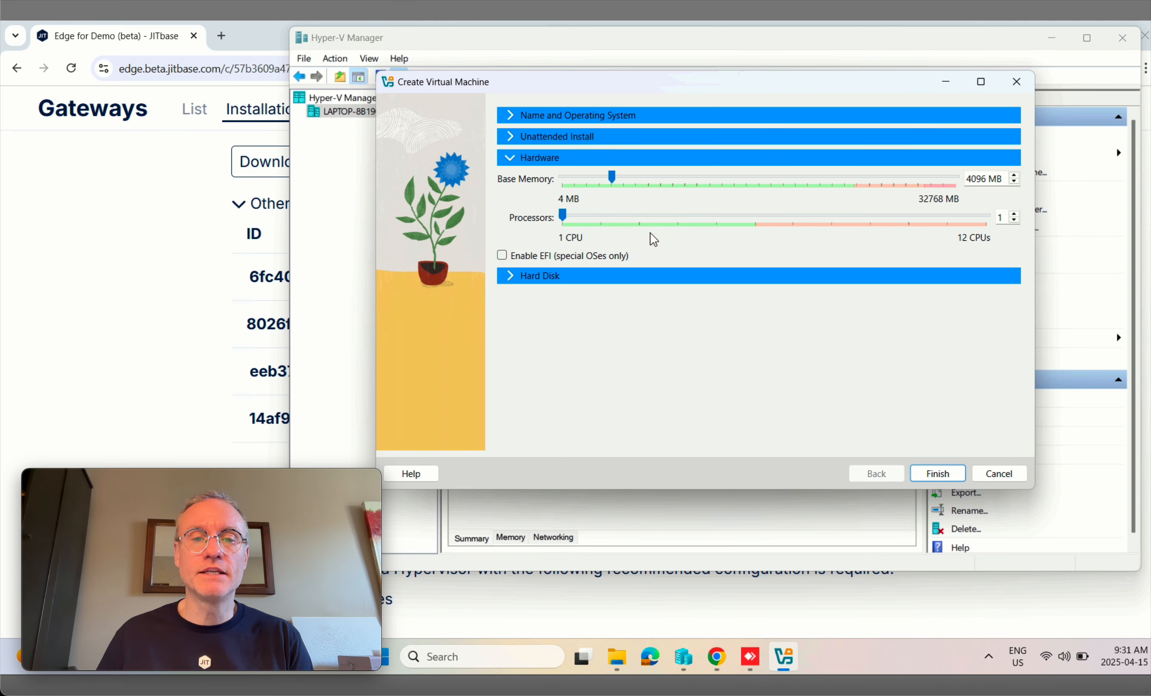
left_click(1015, 215)
left_click(1015, 215)
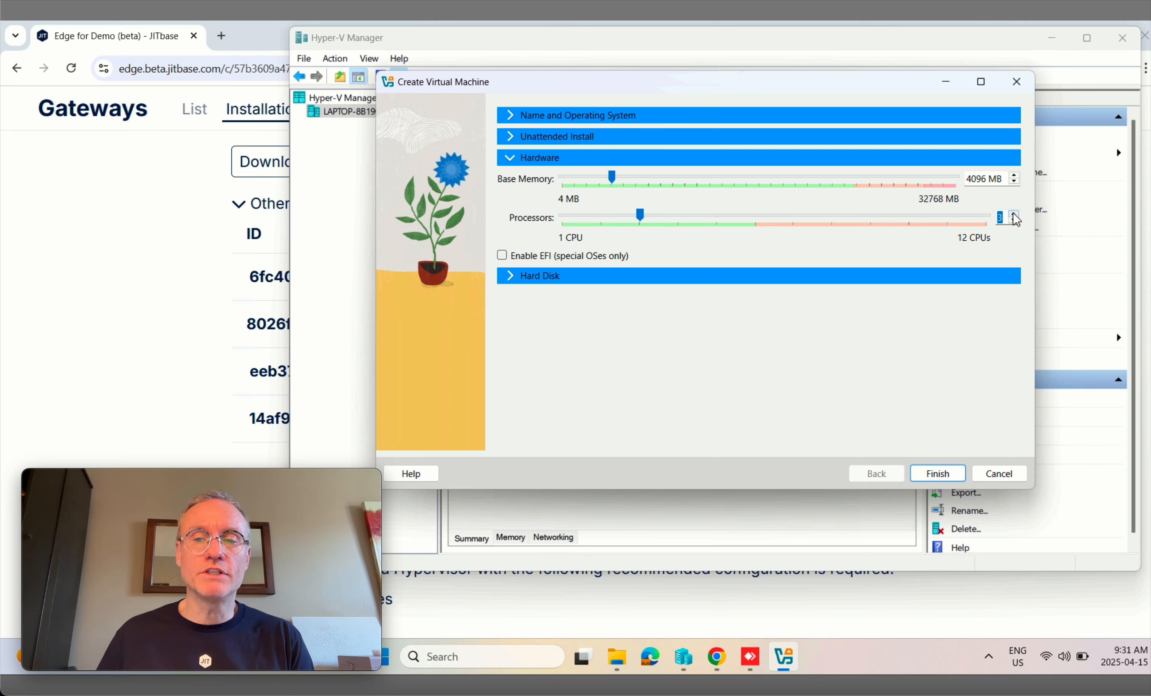
left_click(1015, 215)
left_click(503, 256)
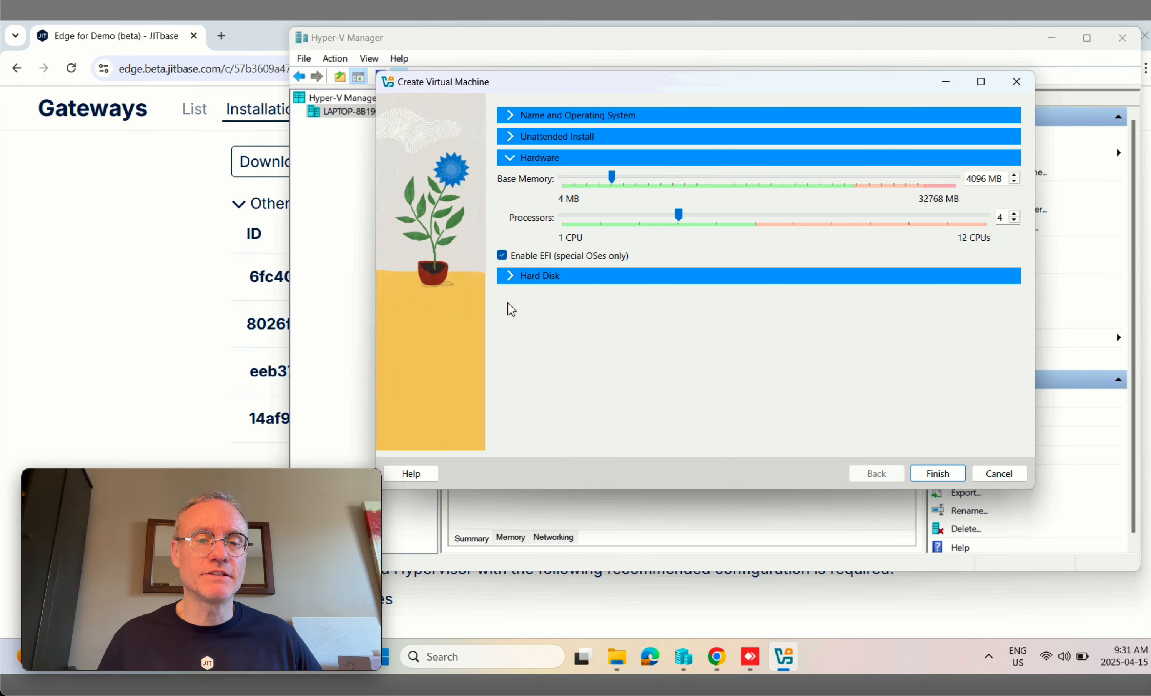
left_click(510, 278)
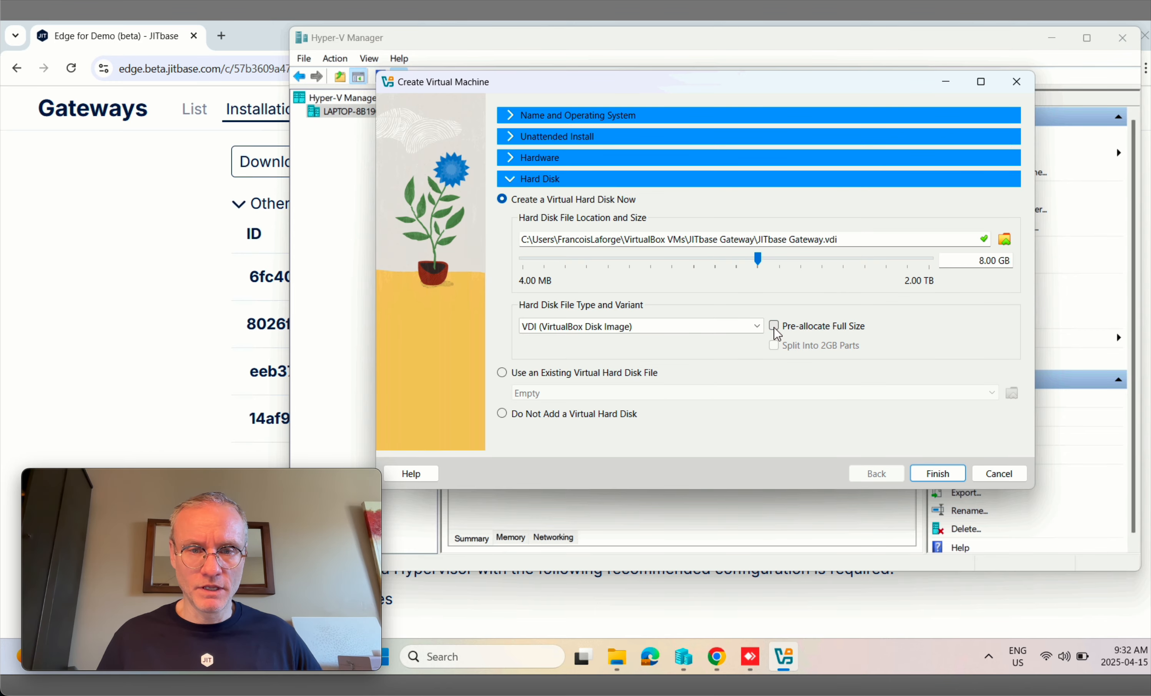
Step: Keep VDI as the file type for the 8.00 GB virtual hard disk
left_click(647, 328)
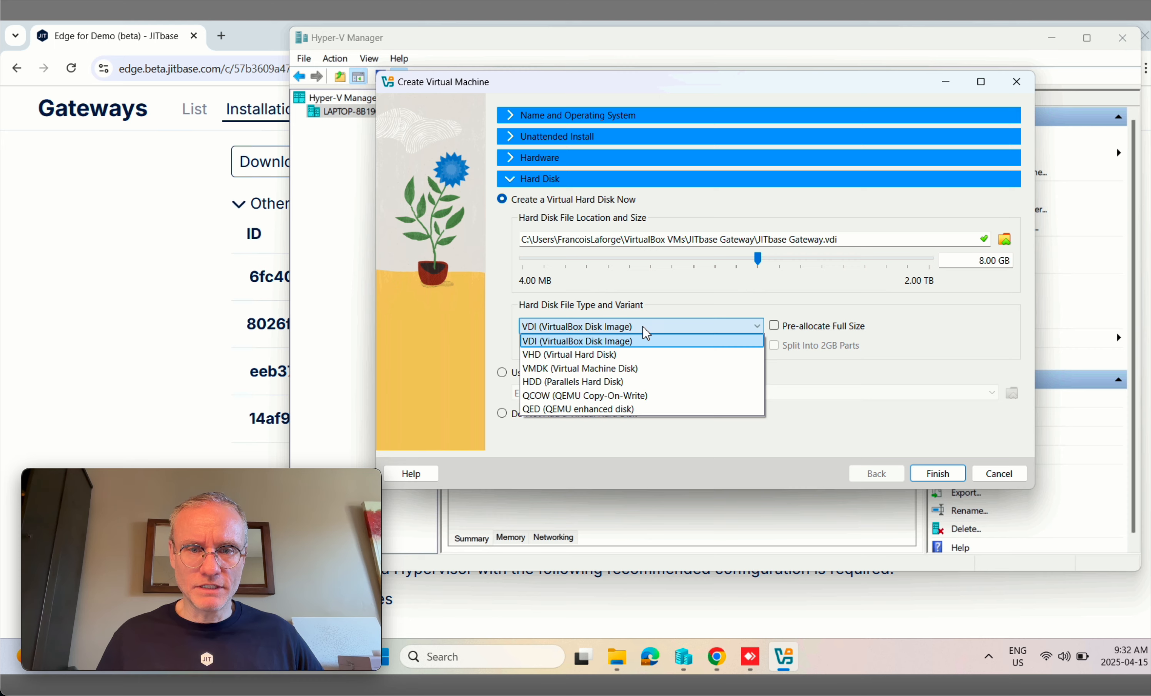
left_click(884, 334)
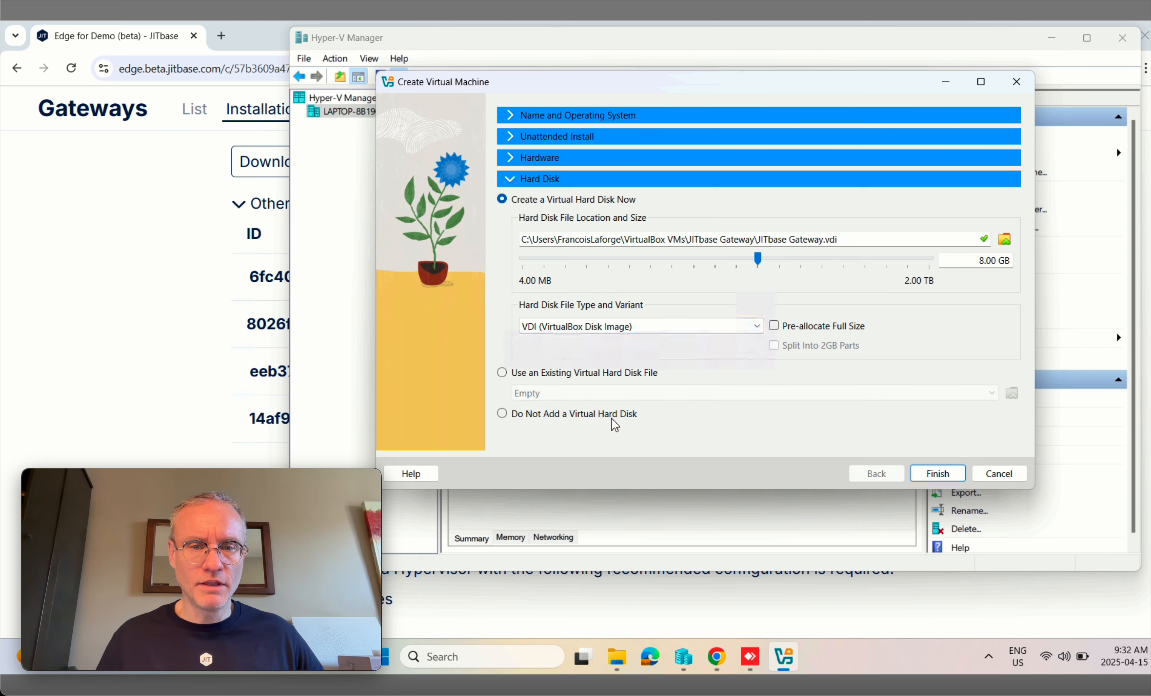
left_click(620, 333)
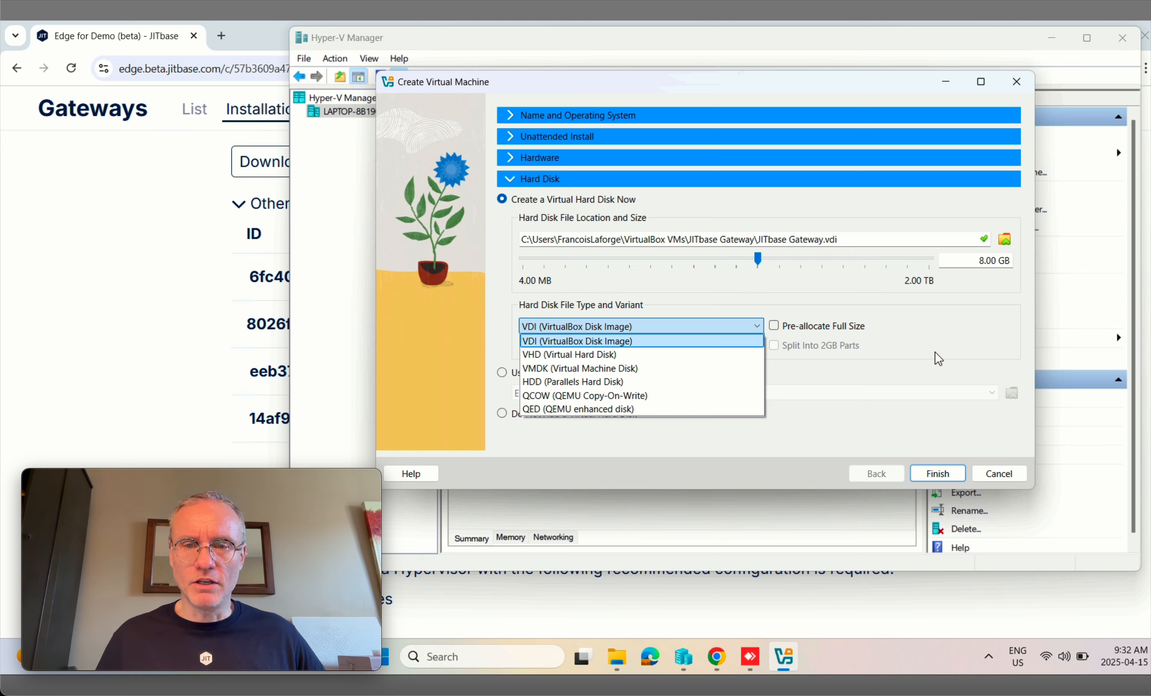
left_click(922, 353)
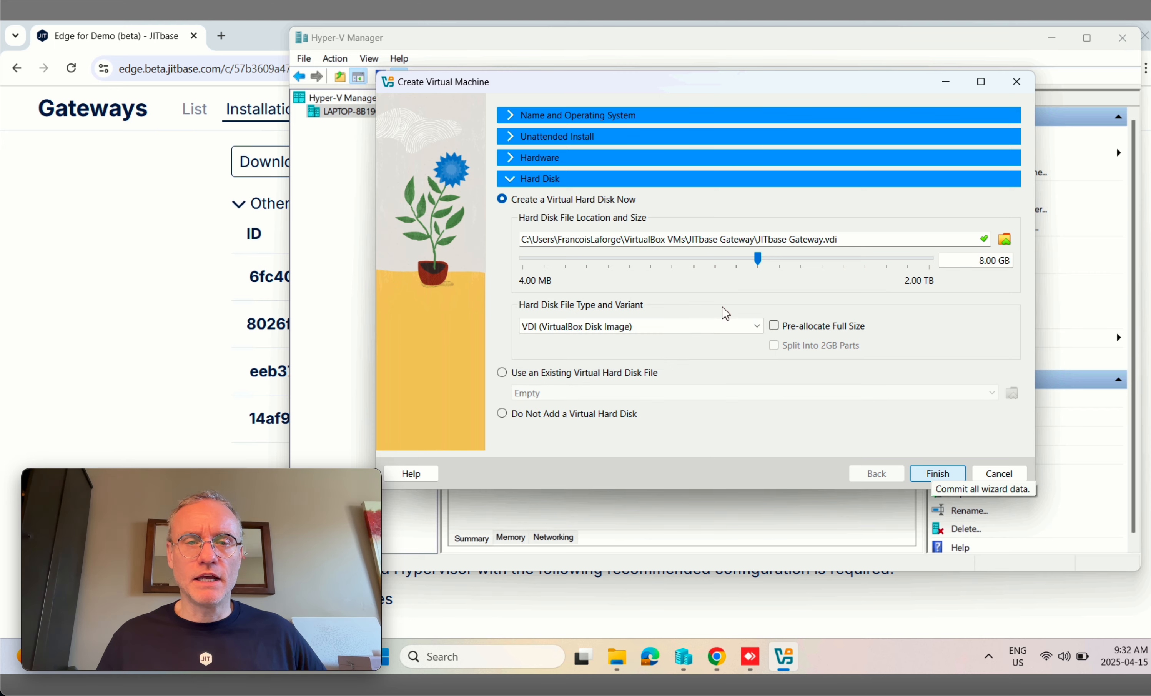
Step: Review the Hardware and Name settings and finish creating the JITbase Gateway machine
left_click(548, 160)
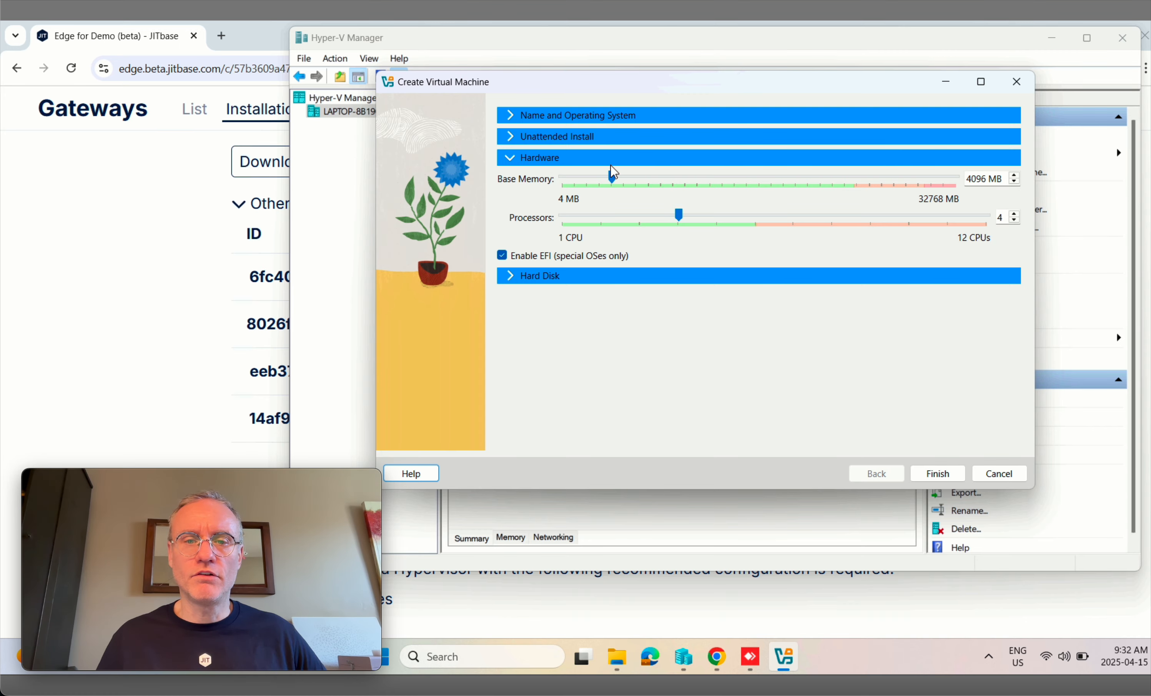
left_click(551, 116)
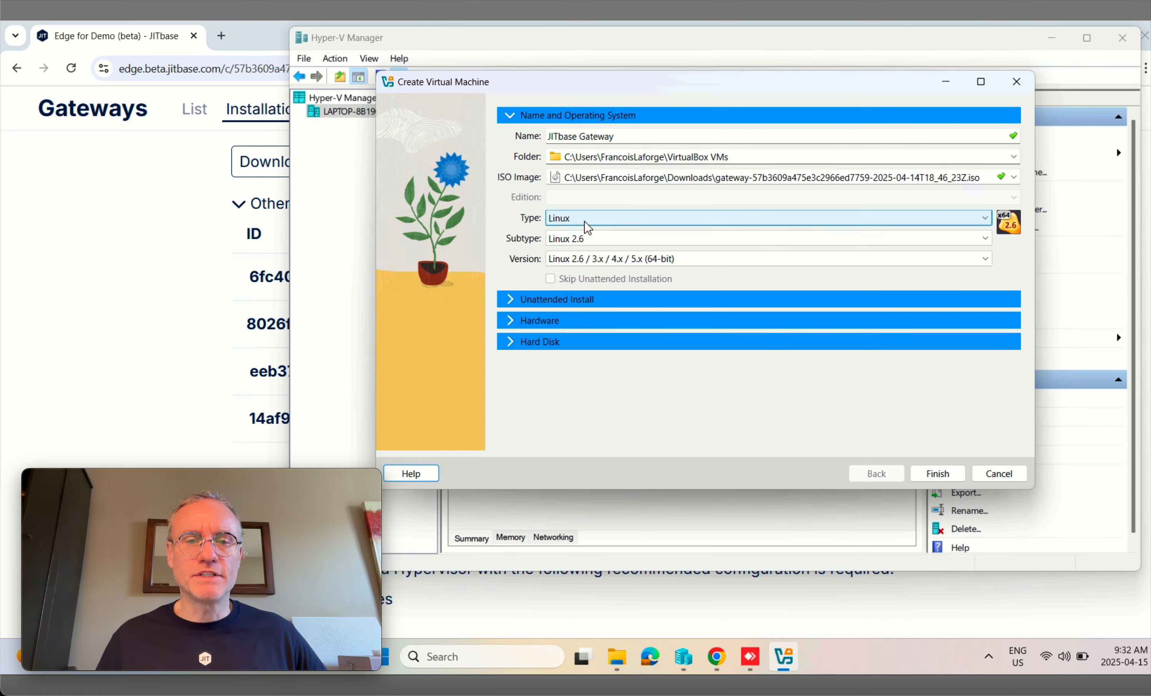
left_click(937, 474)
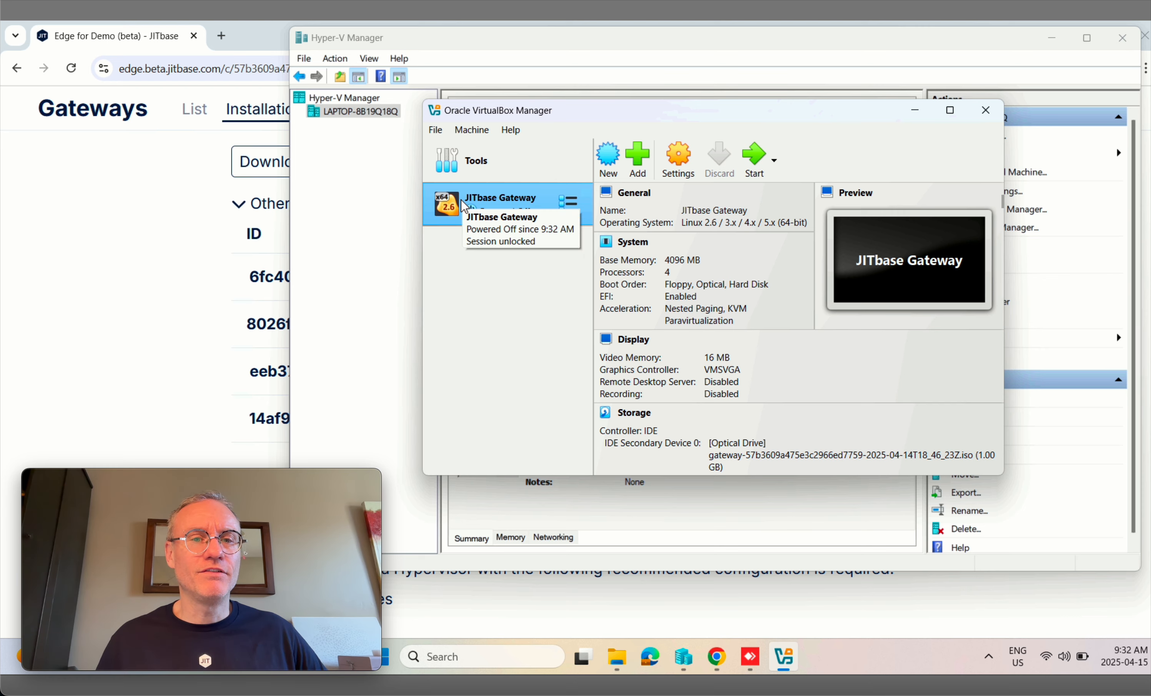
Step: Connect to the JITBase Gateway VM from Hyper-V Manager and start it booting from the gateway ISO
left_click(918, 115)
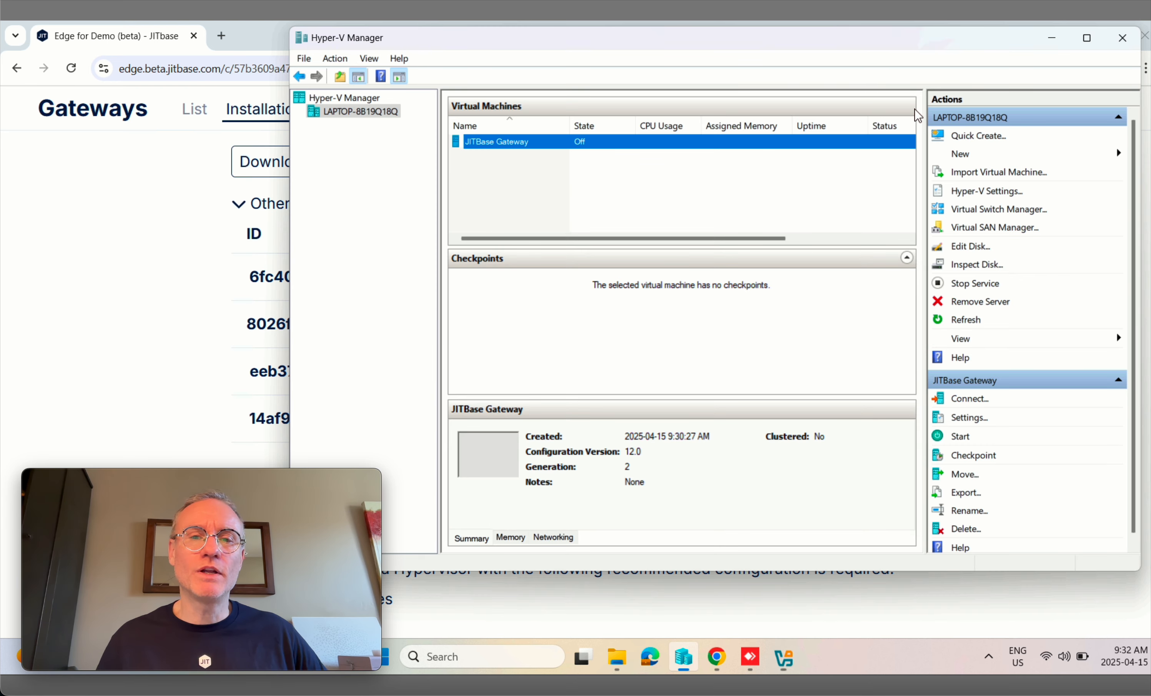
right_click(492, 146)
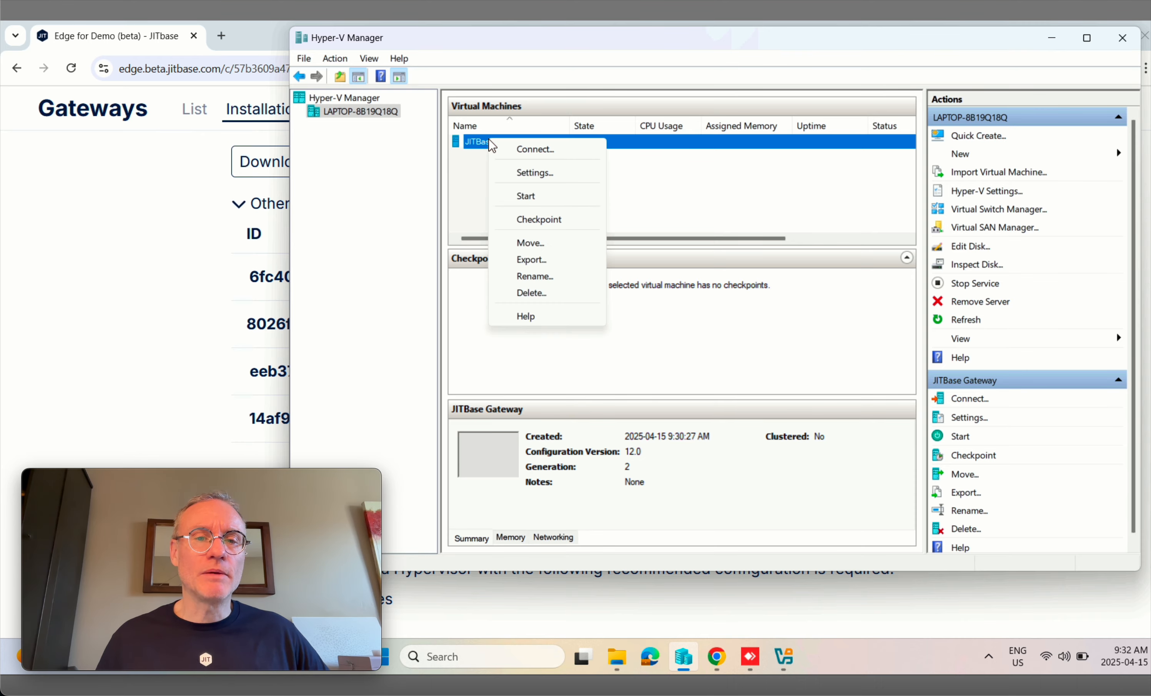
left_click(561, 149)
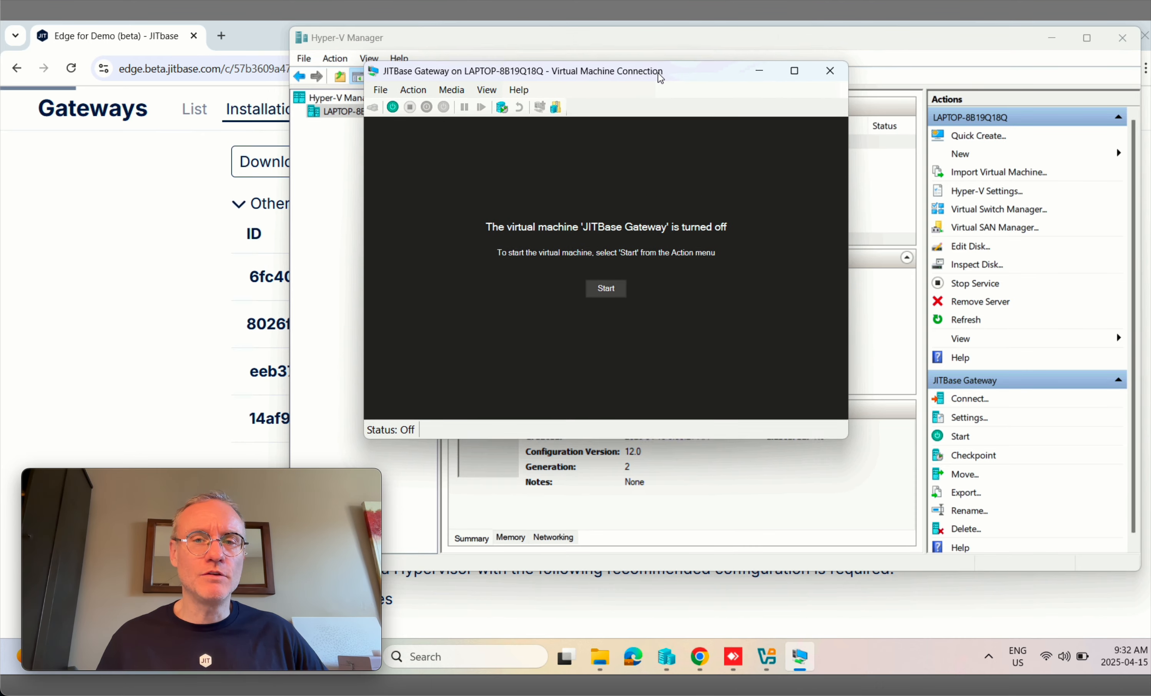
left_click_drag(661, 79, 687, 49)
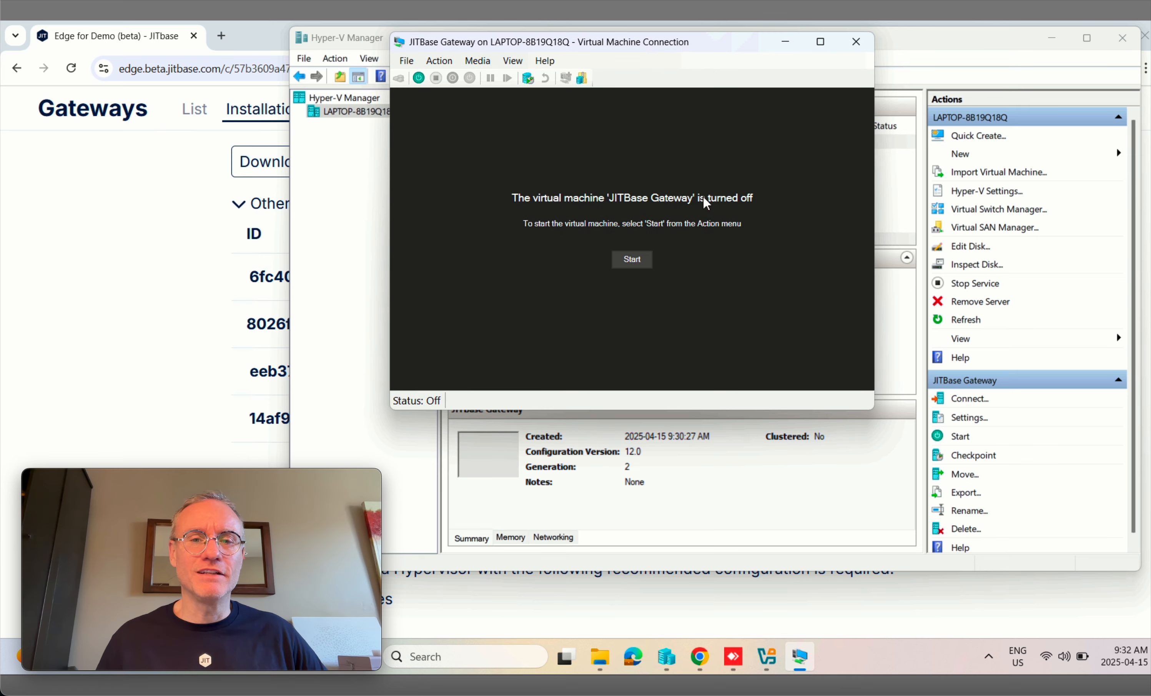
left_click(632, 260)
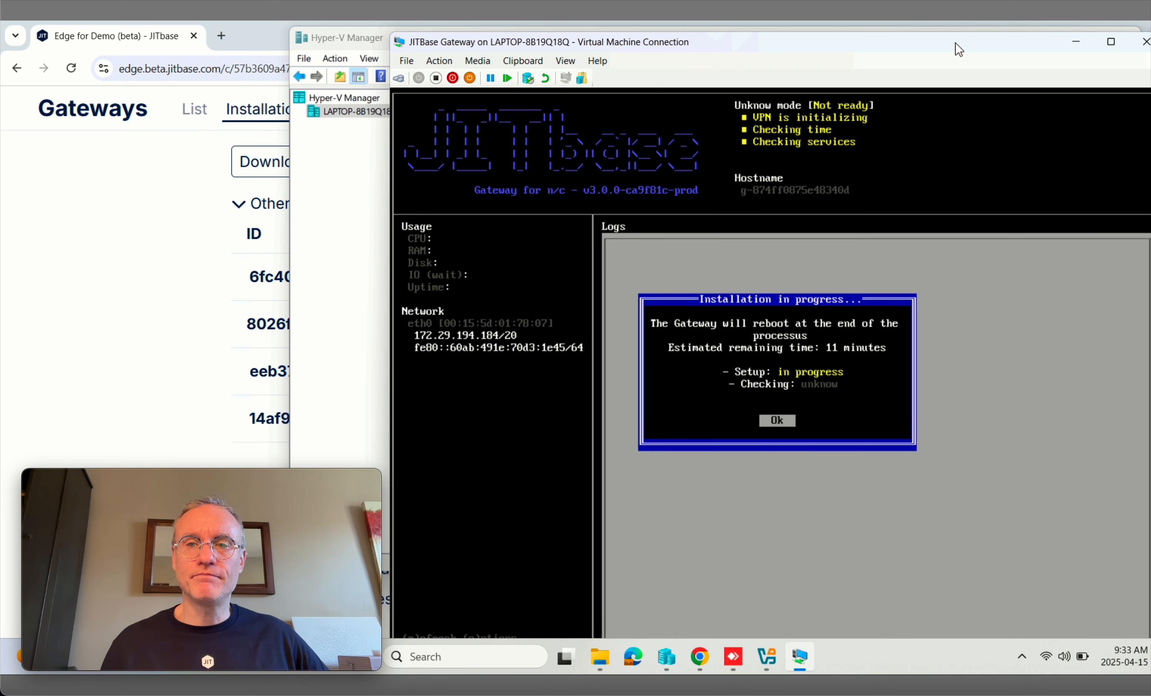
Step: Move the VM console aside during gateway setup, then bring the JITbase Edge page forward
left_click_drag(955, 43, 902, 21)
left_click_drag(904, 26, 832, 38)
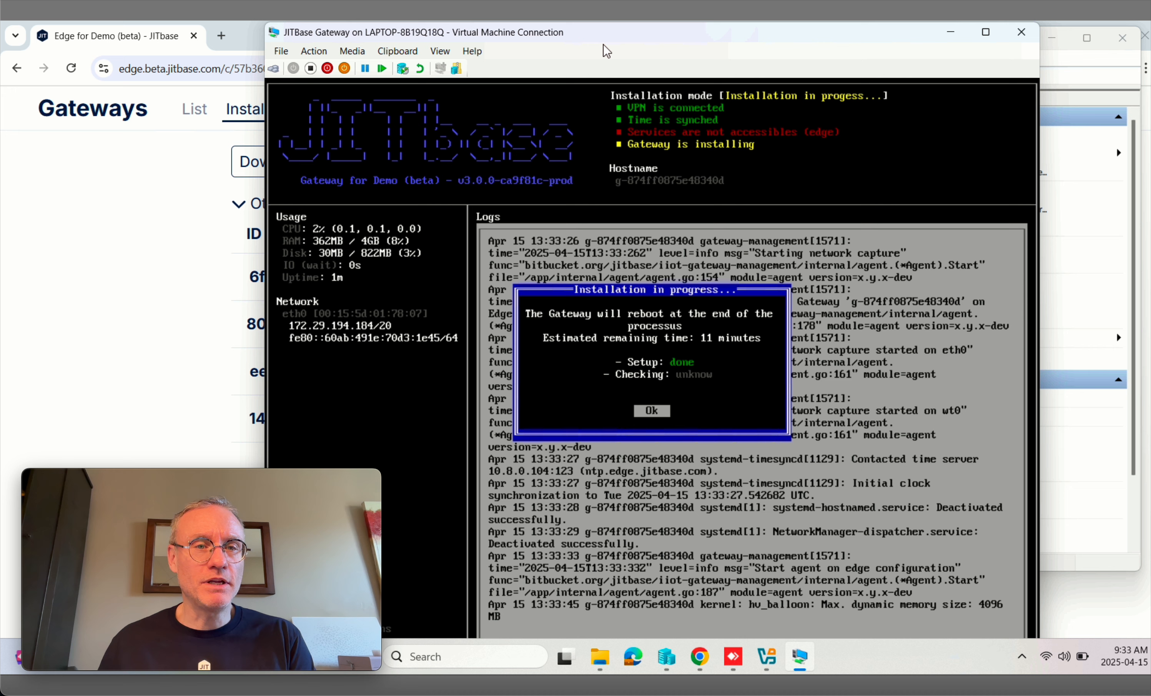
left_click(98, 215)
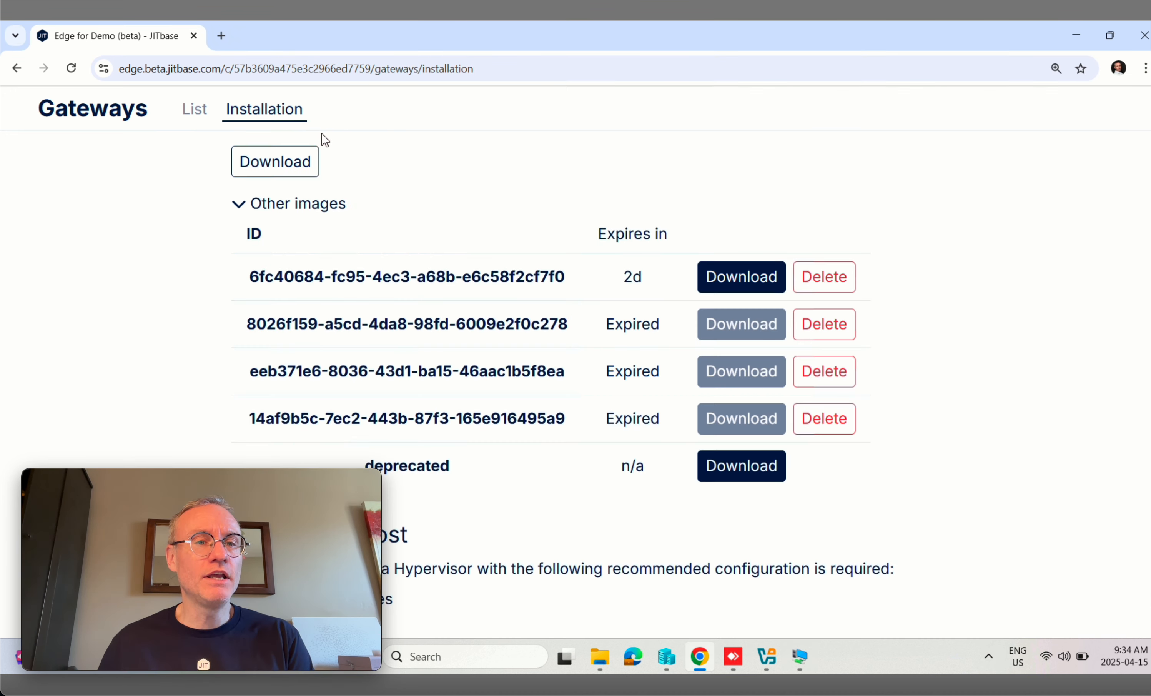
Step: Check the Gateways list for the pending Gateway [g-874ff0], then return to the VM console
scroll(323, 132, "up", 10)
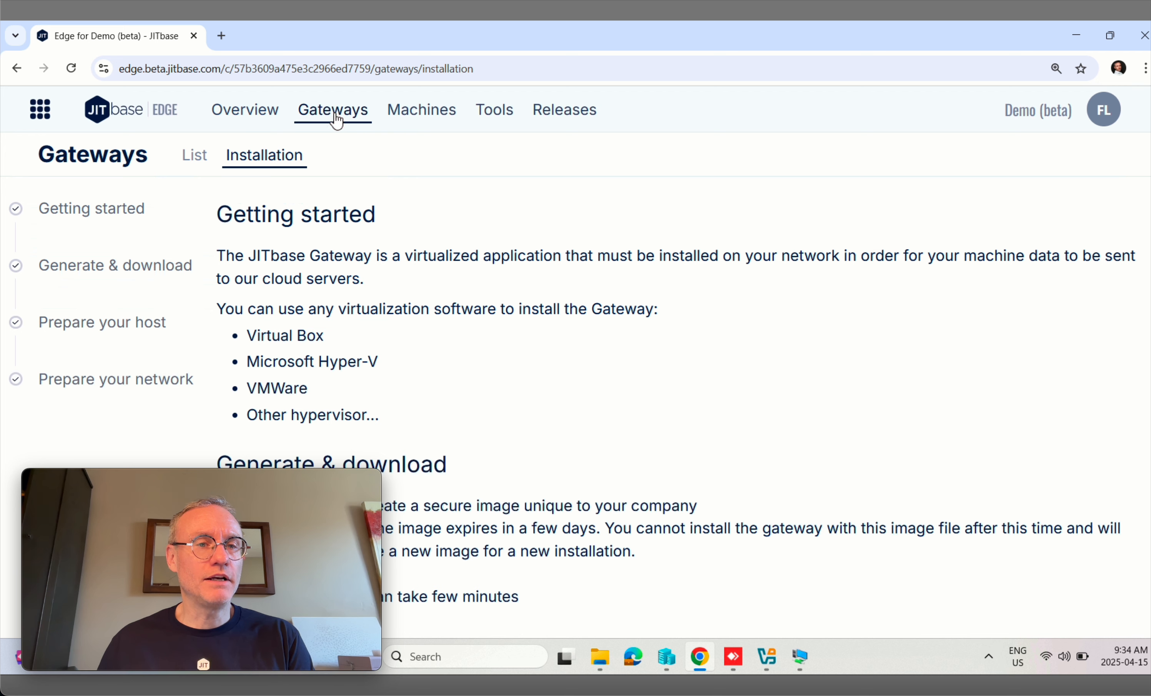
left_click(194, 160)
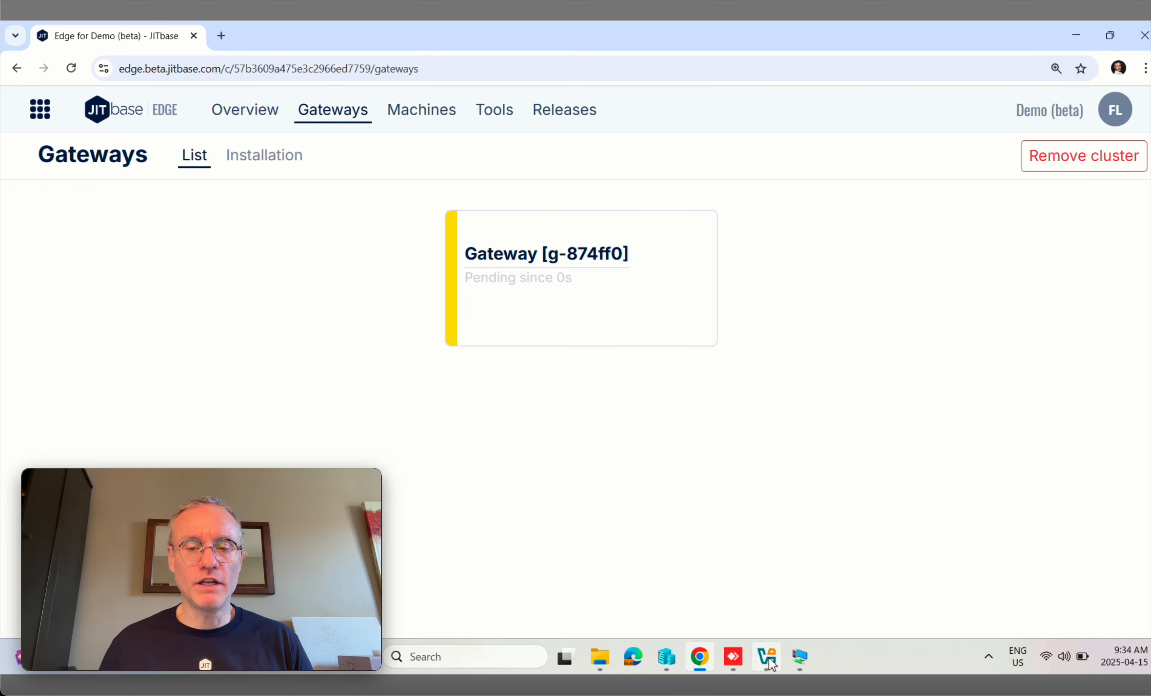
left_click(802, 657)
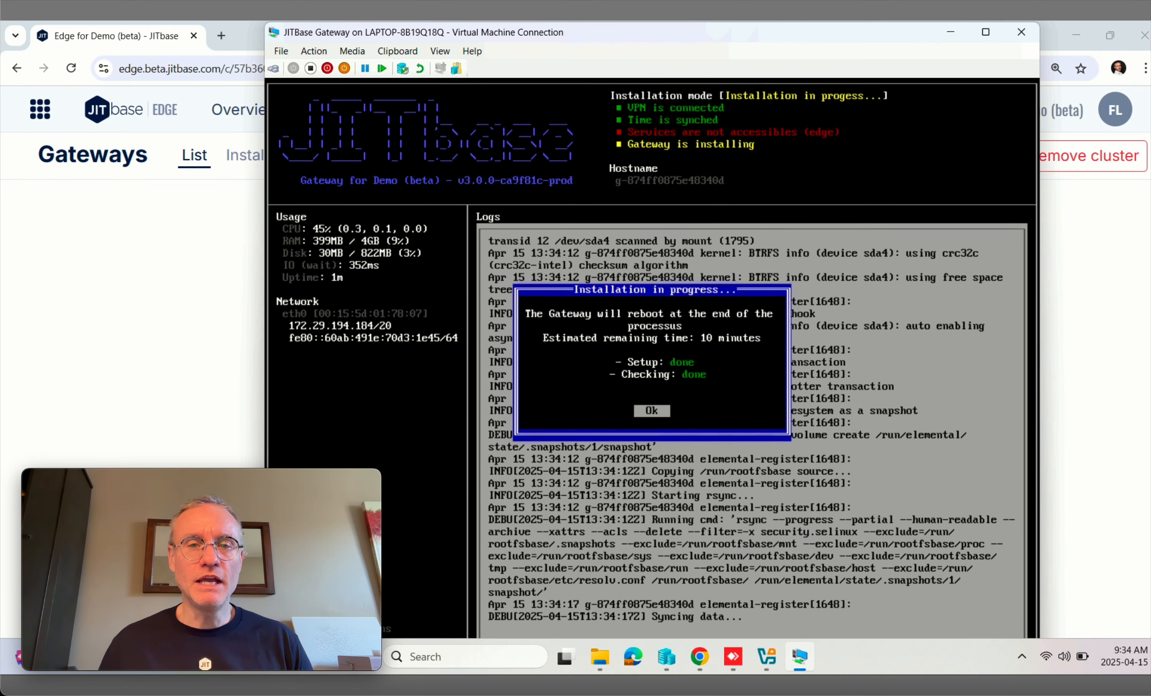